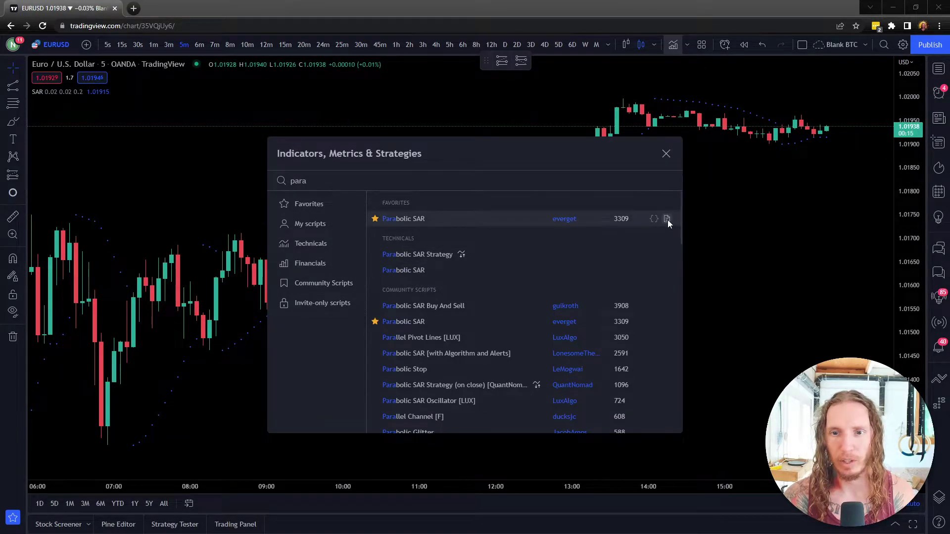
Look through the favourited Parabolic SAR script's details page, then return to the search results
left_click(666, 219)
scroll(290, 388, "down", 9)
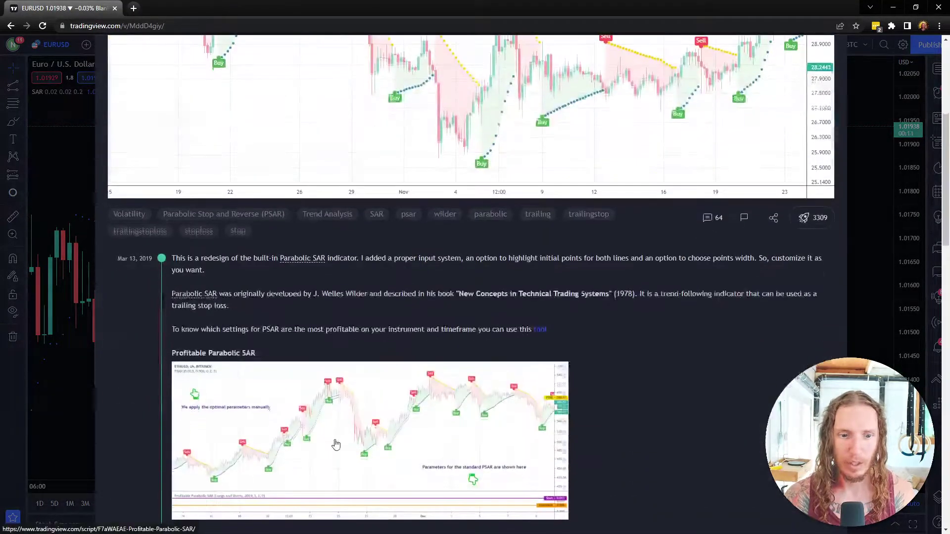
scroll(291, 393, "down", 5)
scroll(371, 296, "up", 12)
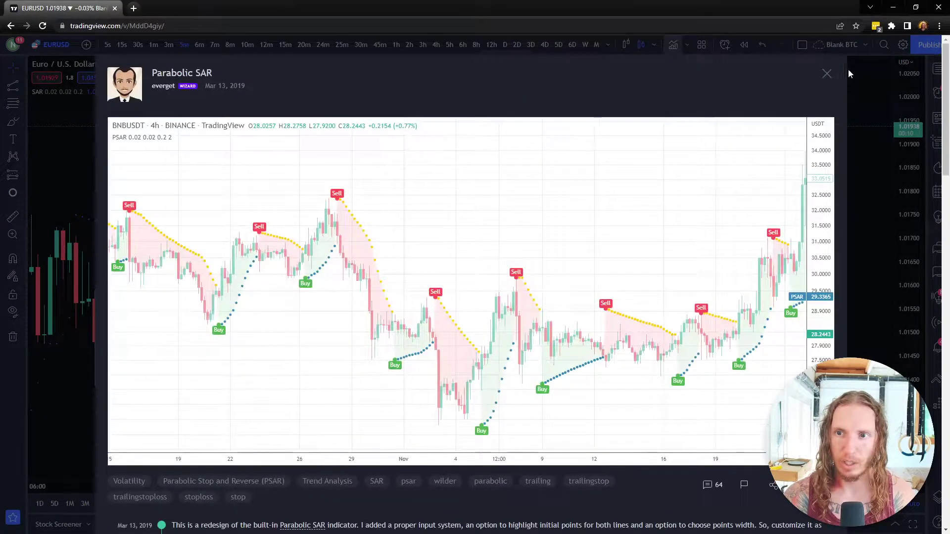
left_click(847, 69)
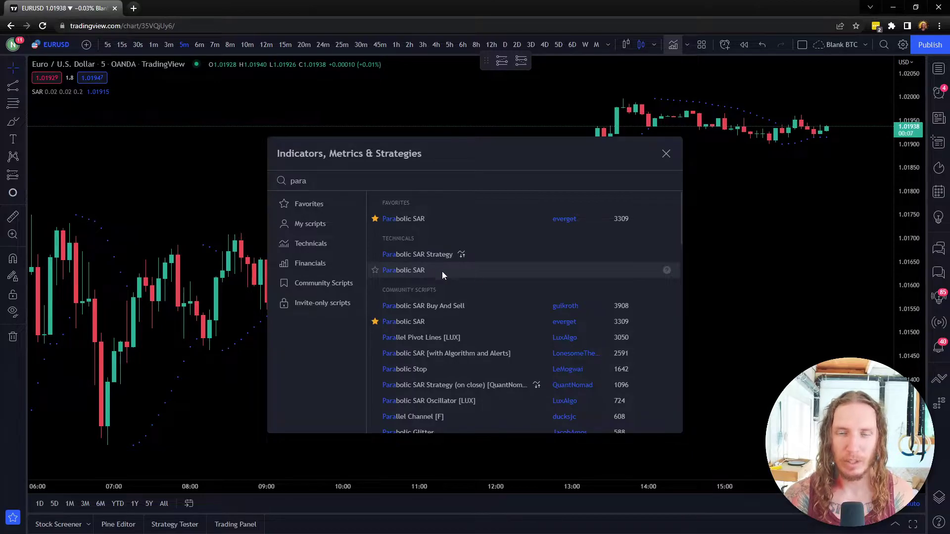
Read the built-in Parabolic SAR help article and close the indicator search
left_click(666, 271)
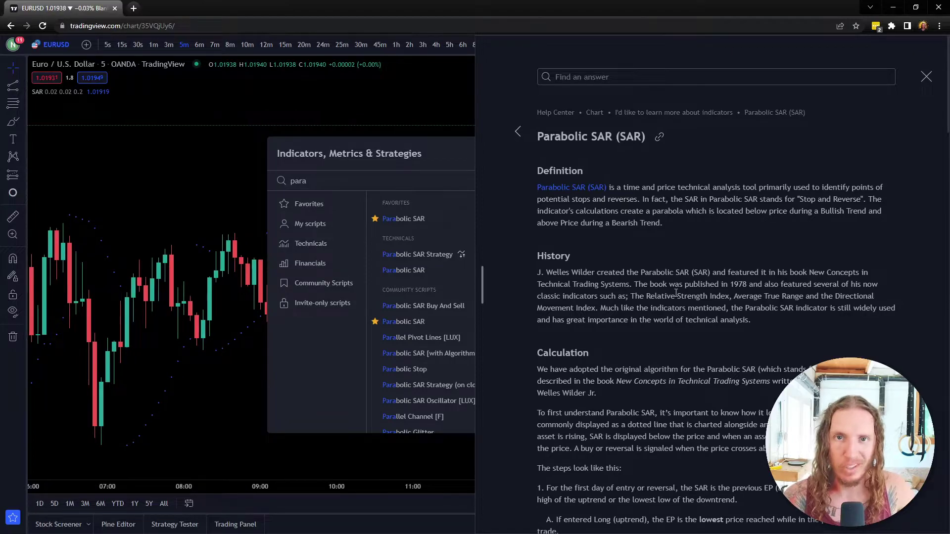
scroll(675, 292, "down", 7)
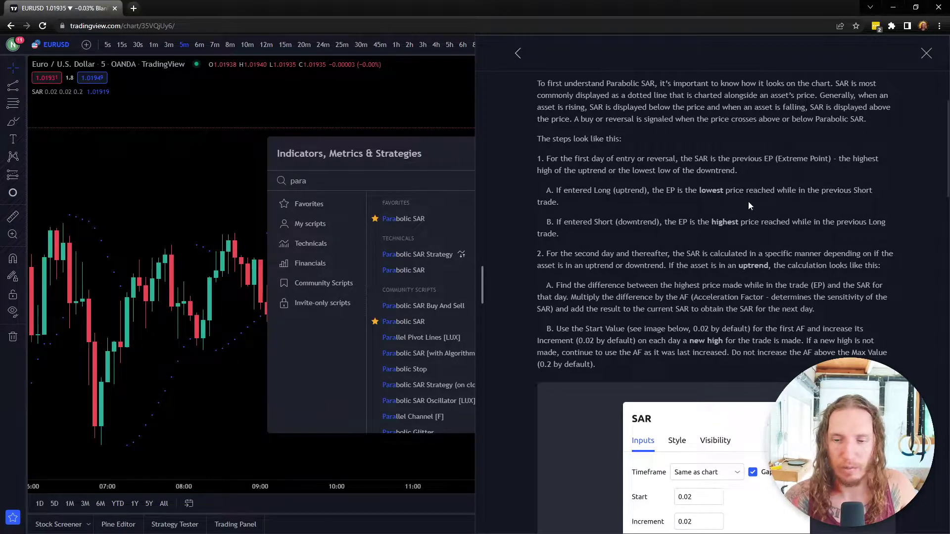
scroll(755, 214, "down", 2)
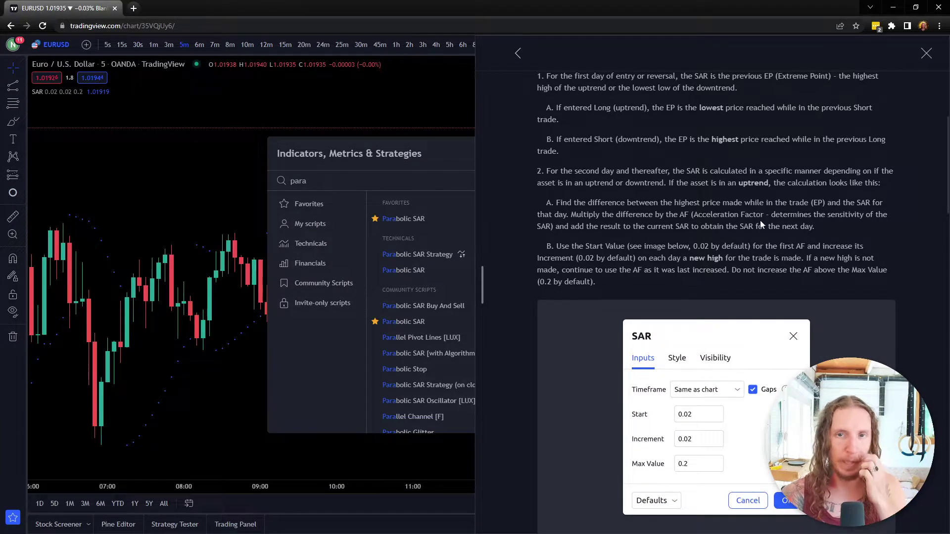
left_click(926, 53)
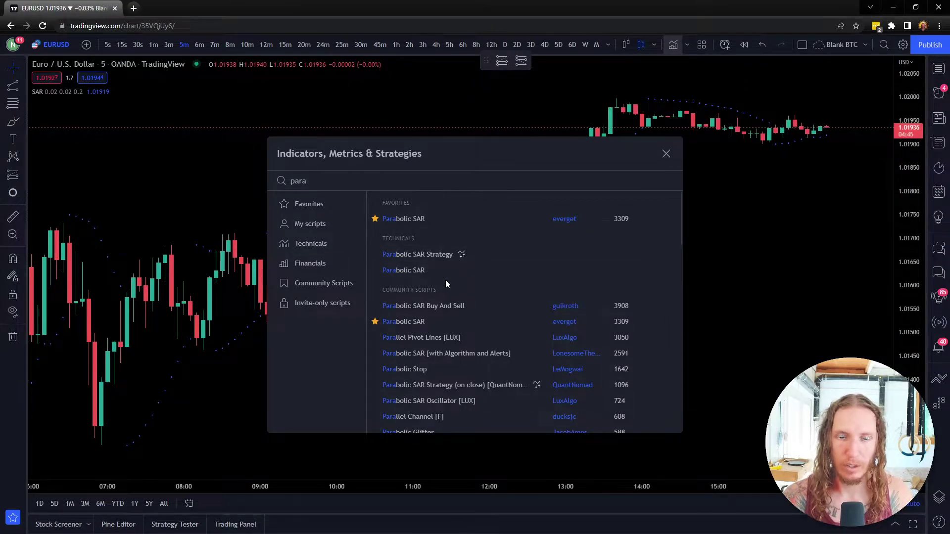
left_click(666, 154)
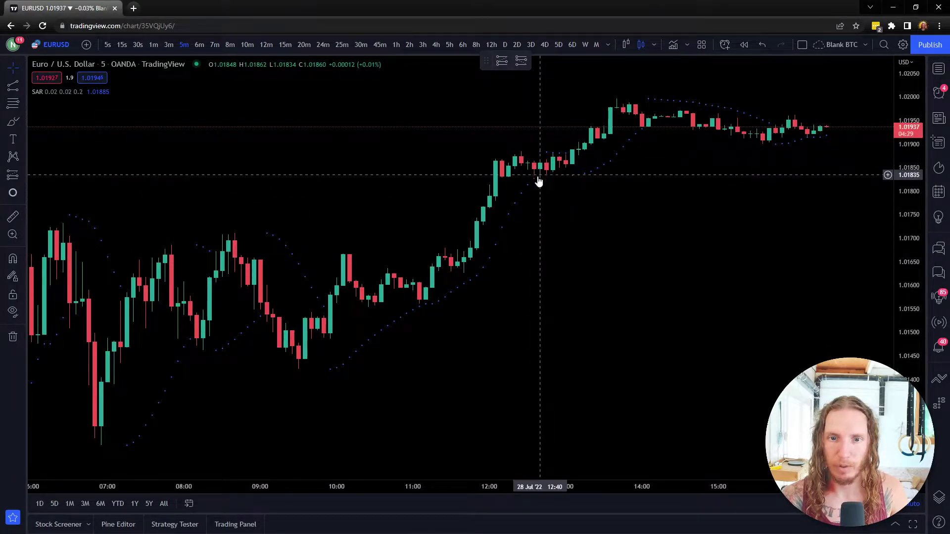
Draw a test trend line from about 10:05 to 13:05 below the candles, then delete it
left_click(24, 87)
left_click(65, 85)
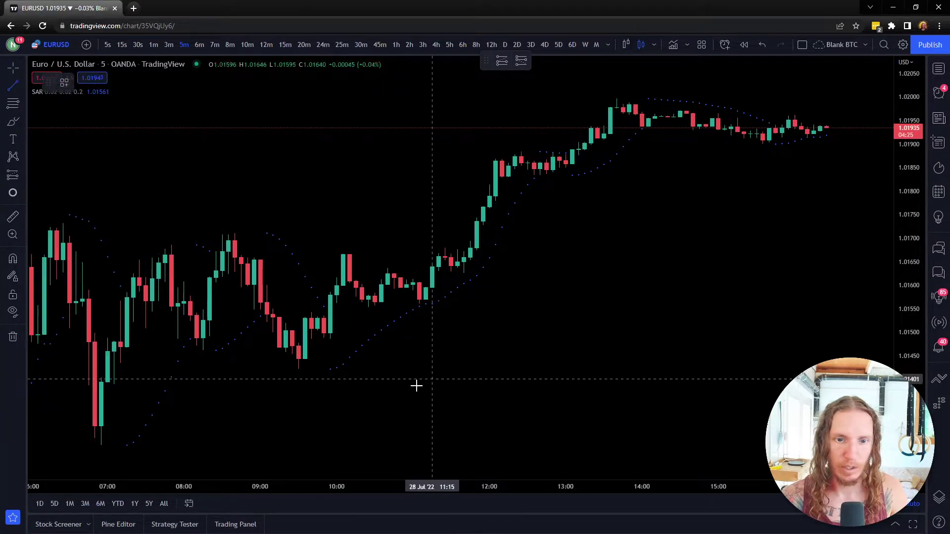
left_click(342, 396)
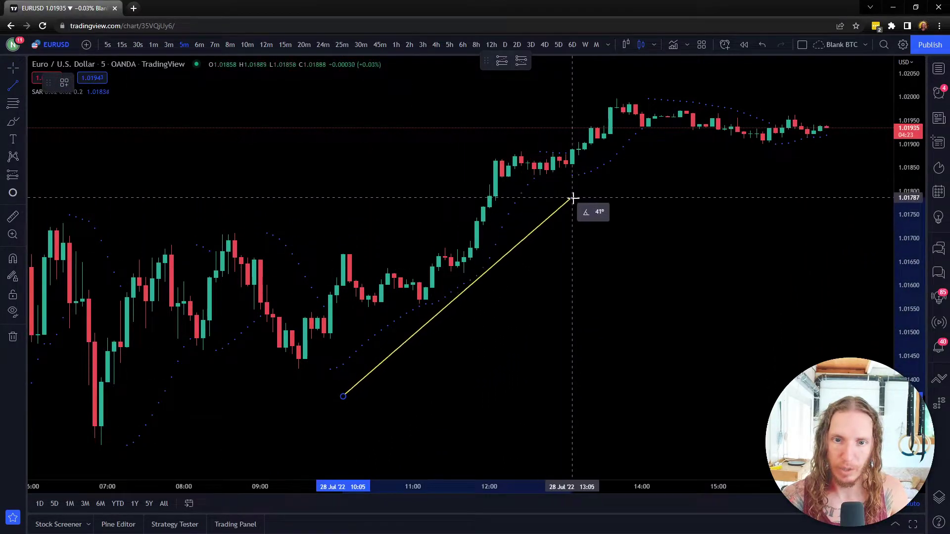
left_click(565, 211)
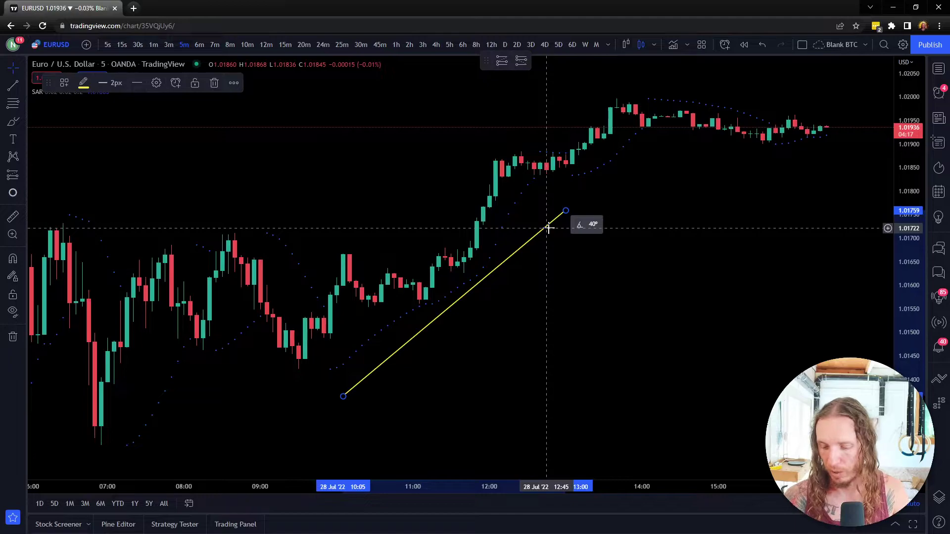
key("Delete")
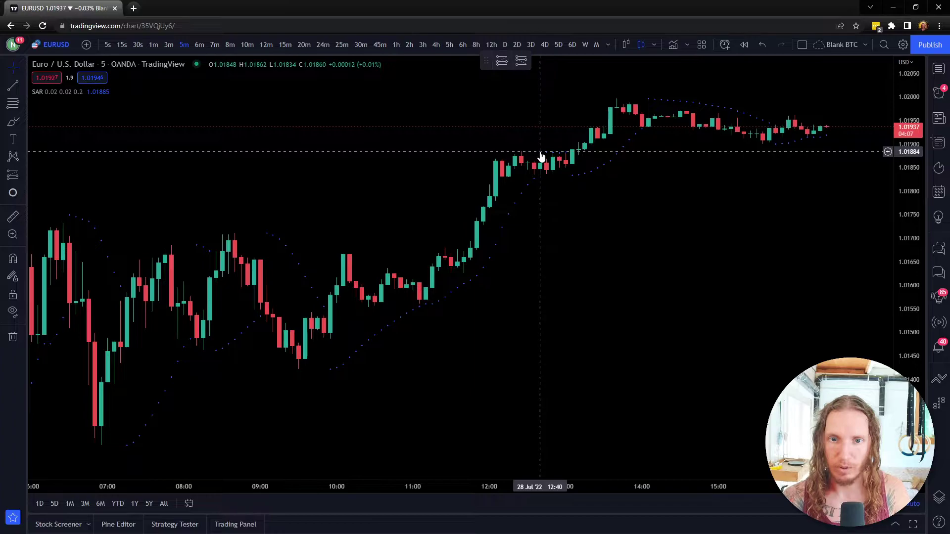
Zoom the EURUSD chart in and out with the scroll wheel
scroll(574, 198, "down", 3)
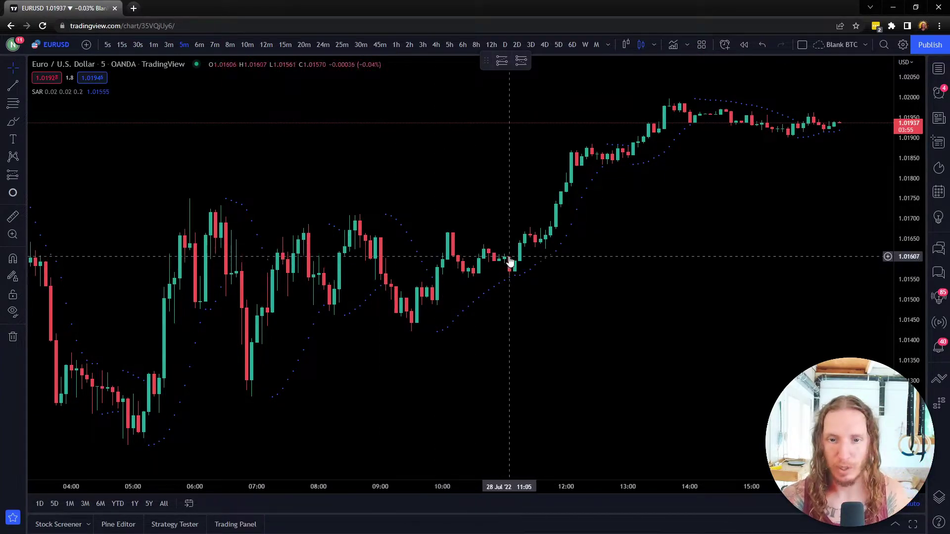
scroll(612, 203, "up", 1)
scroll(613, 203, "up", 1)
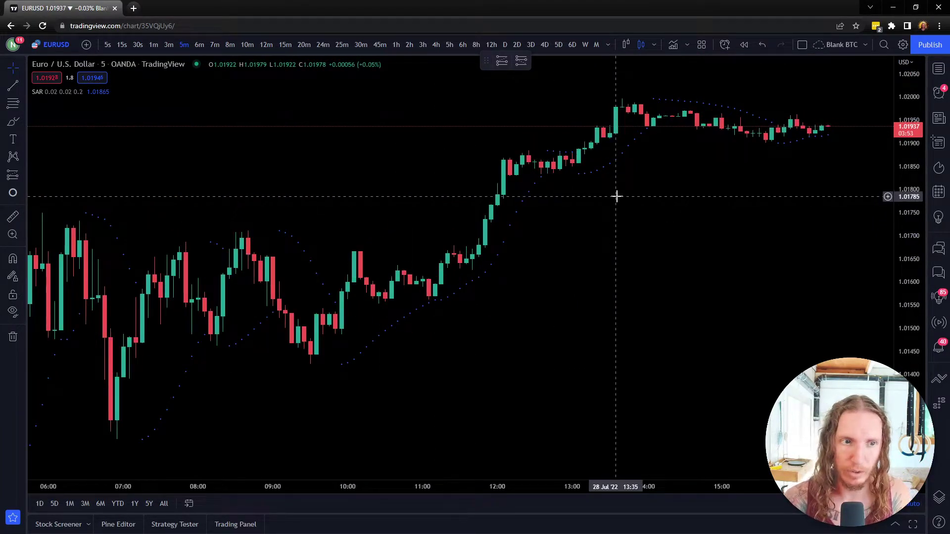
scroll(609, 203, "down", 1)
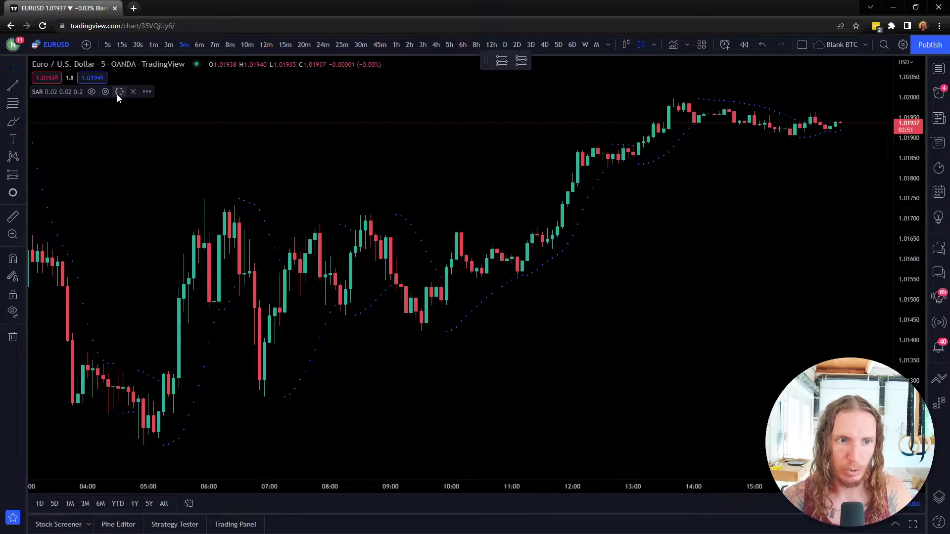
Try 0.04 for the Parabolic SAR start and increment, then settle on 0.01 for both
left_click(105, 92)
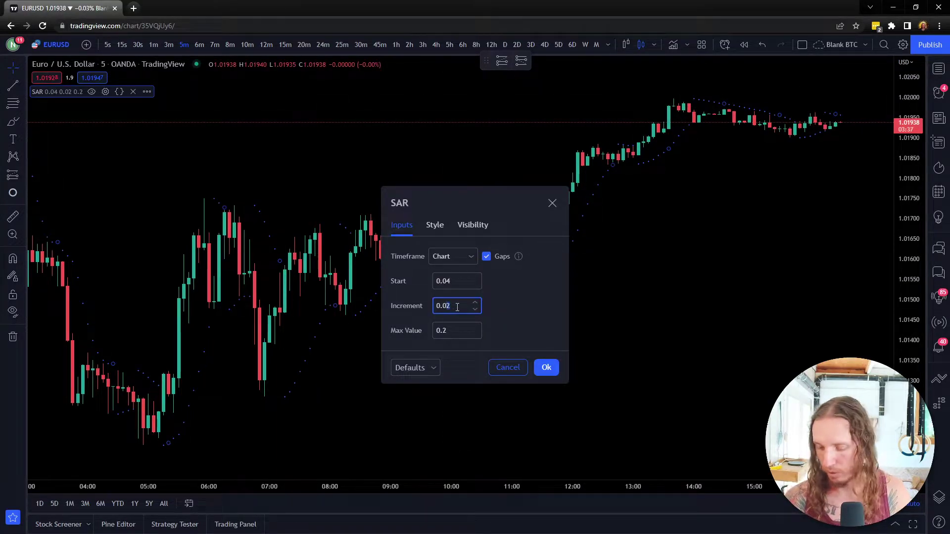
left_click(546, 368)
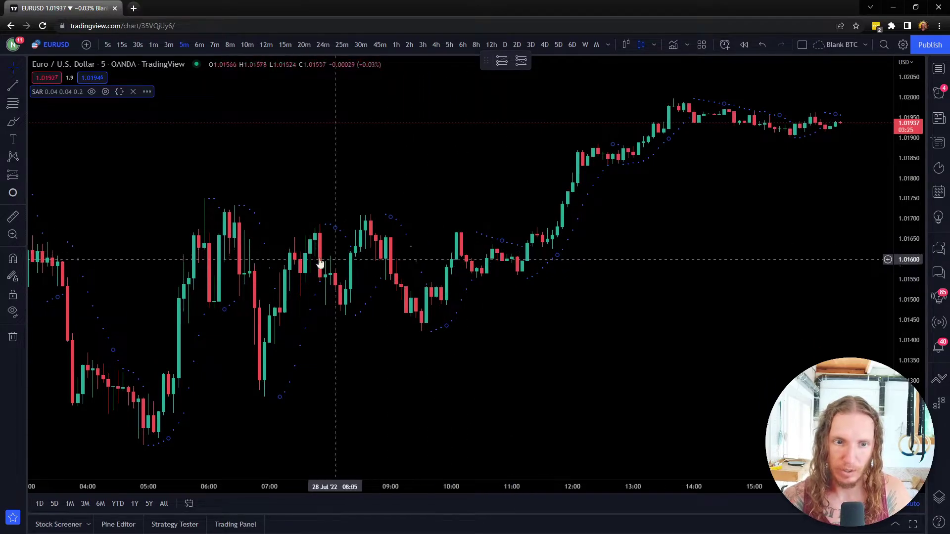
left_click(106, 92)
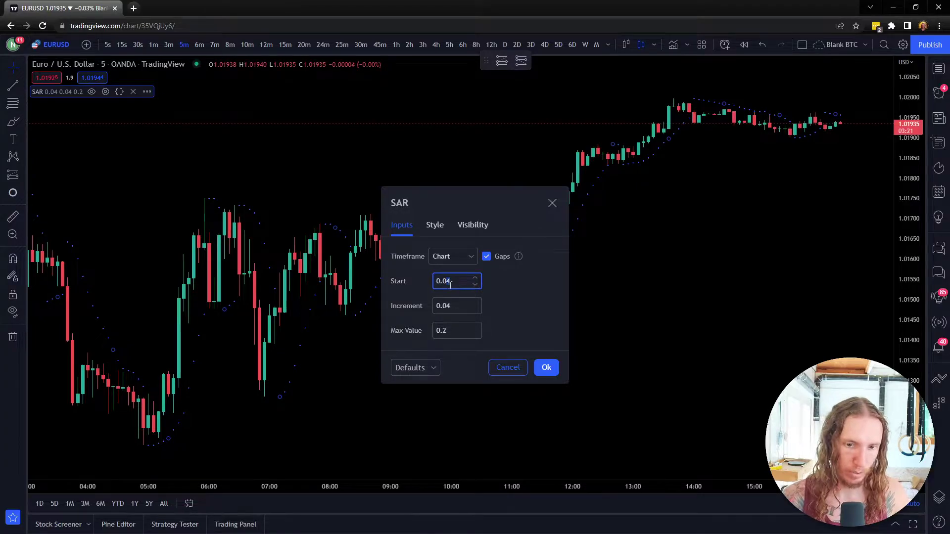
left_click(546, 365)
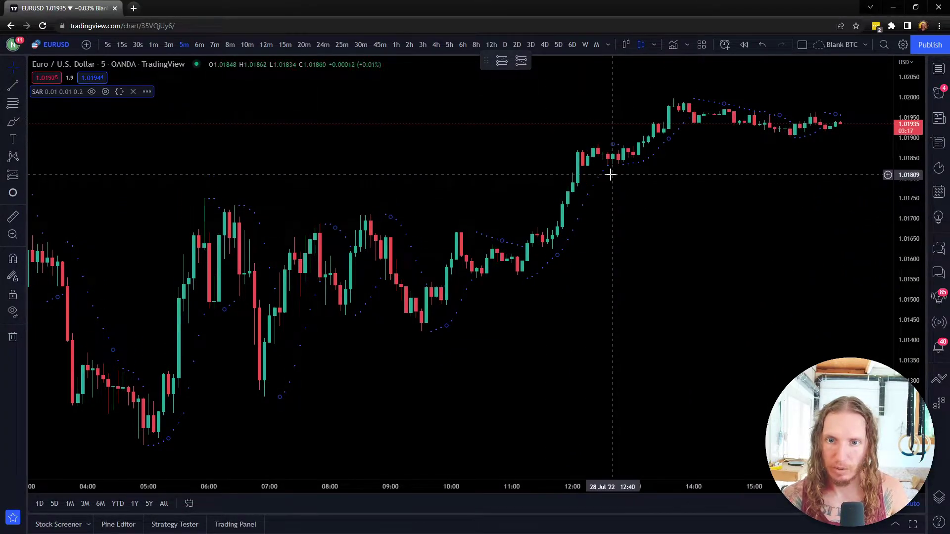
scroll(587, 224, "up", 2)
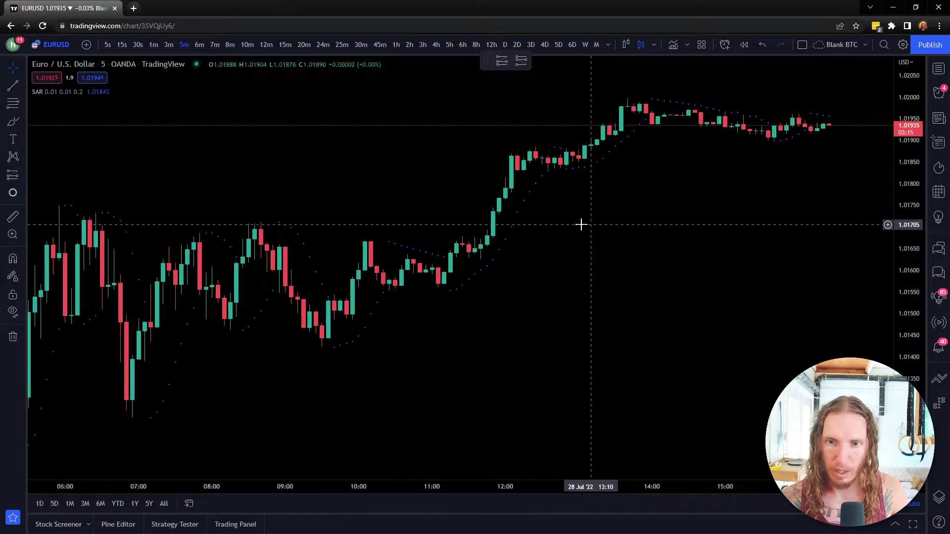
scroll(481, 238, "down", 2)
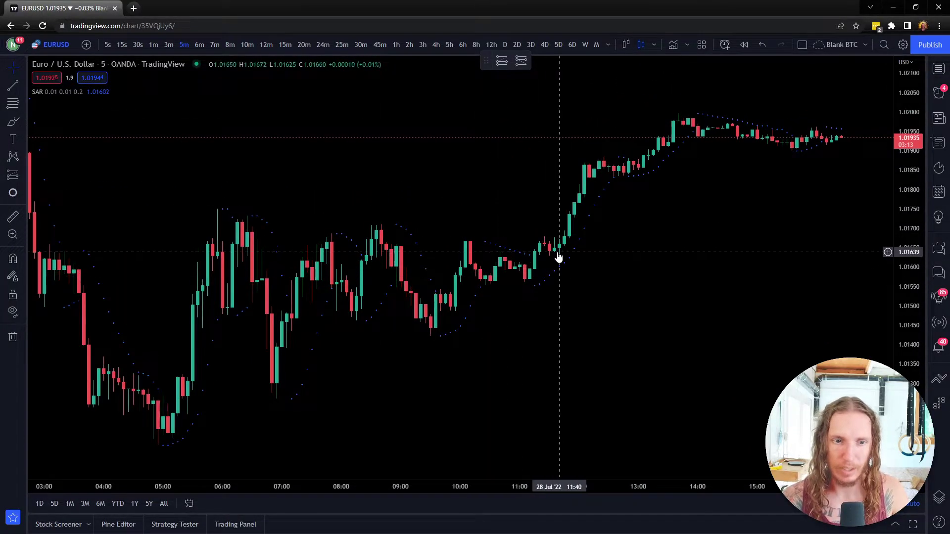
scroll(486, 263, "up", 3)
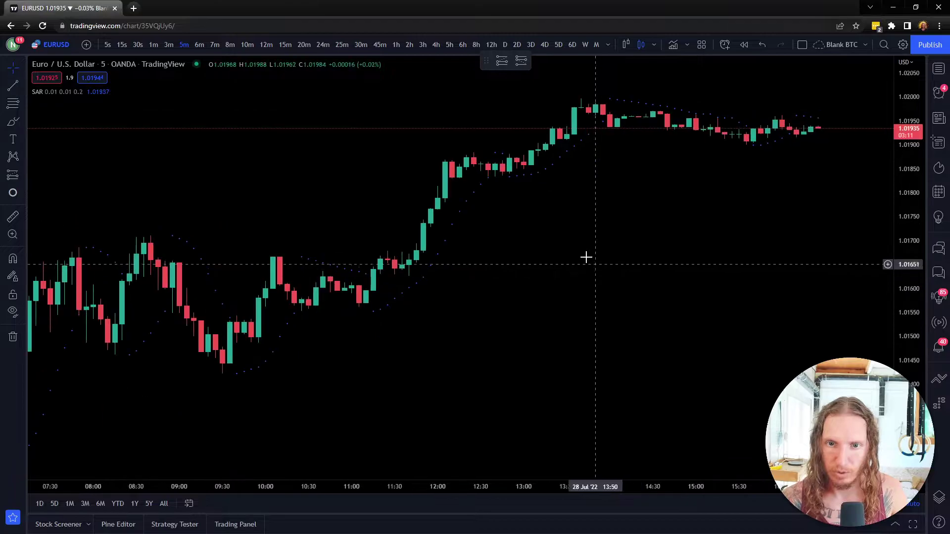
mouse_move(44, 100)
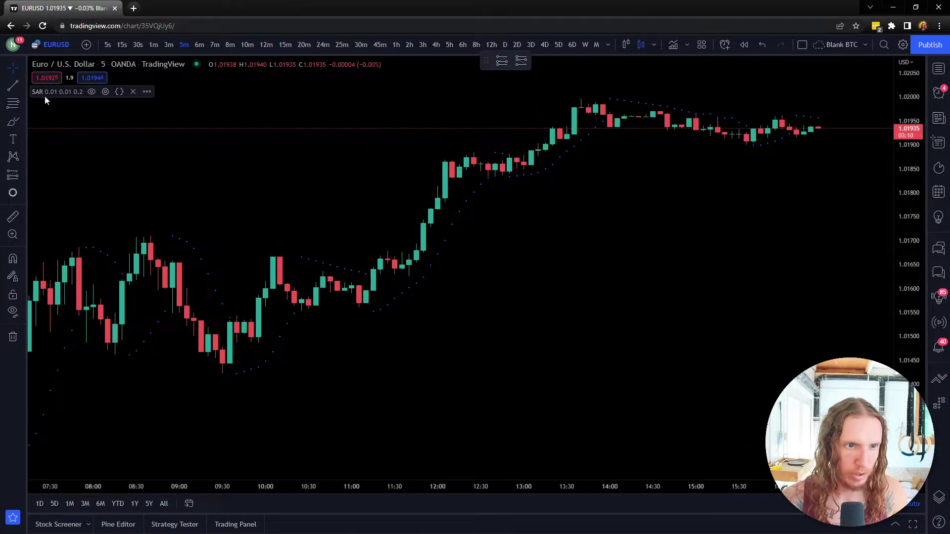
left_click(105, 92)
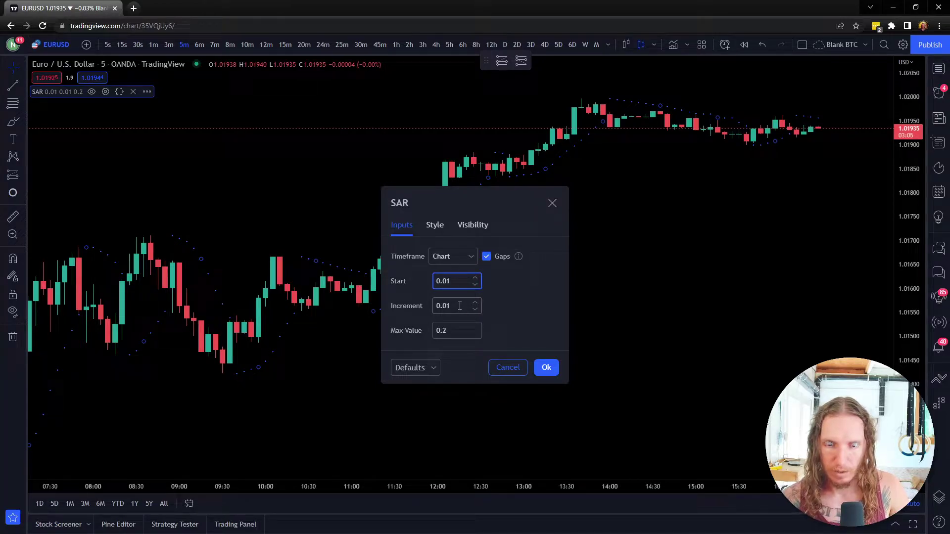
left_click(546, 367)
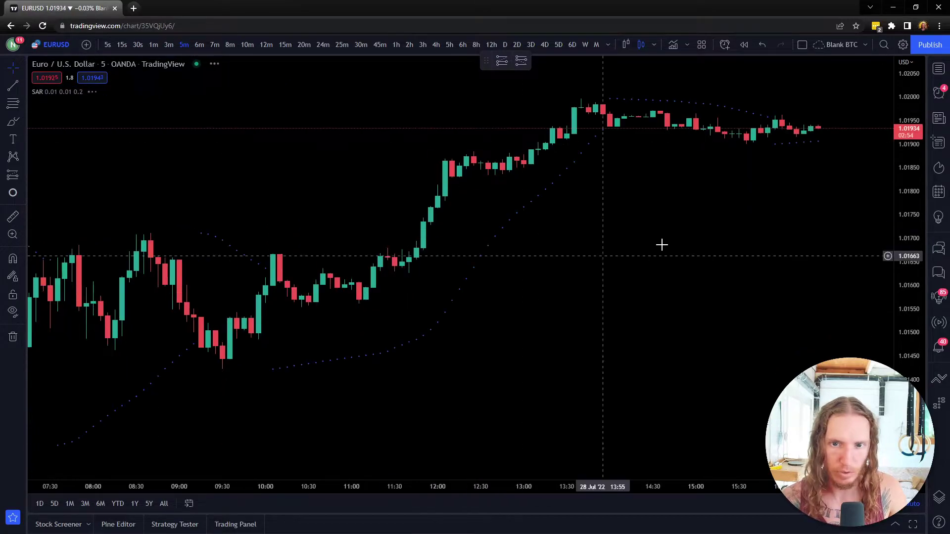
scroll(532, 250, "down", 4)
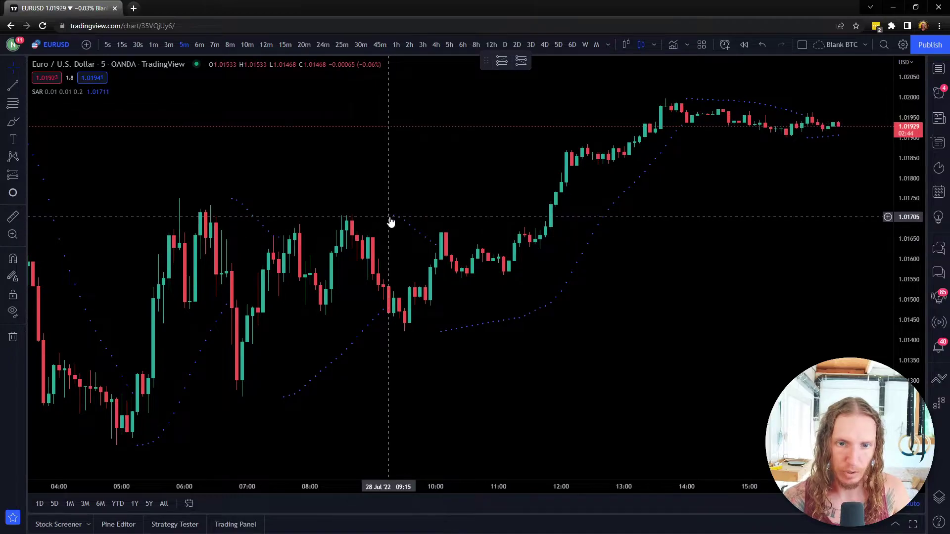
Draw two small brush marks near 09:00 and 07:30, and open the Parabolic SAR settings
left_click(13, 122)
left_click_drag(388, 191, 388, 211)
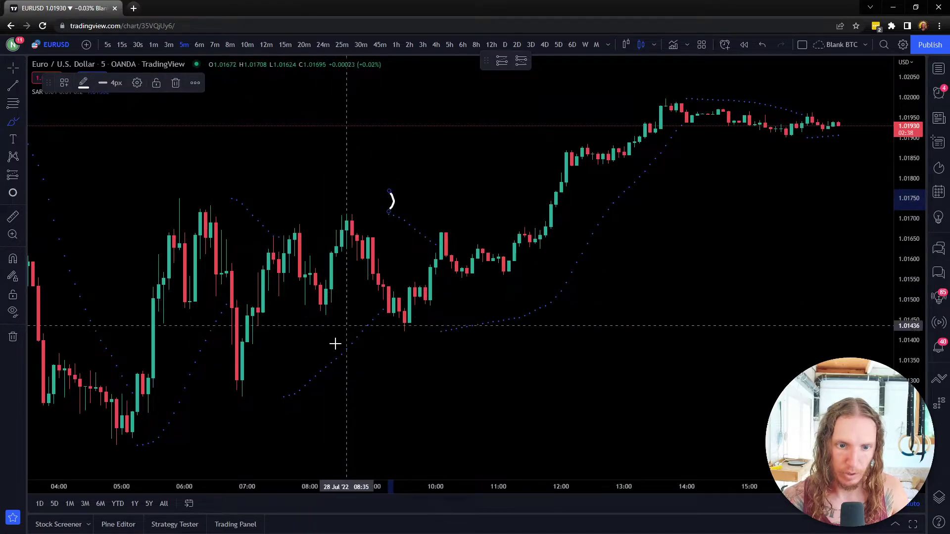
left_click(284, 407)
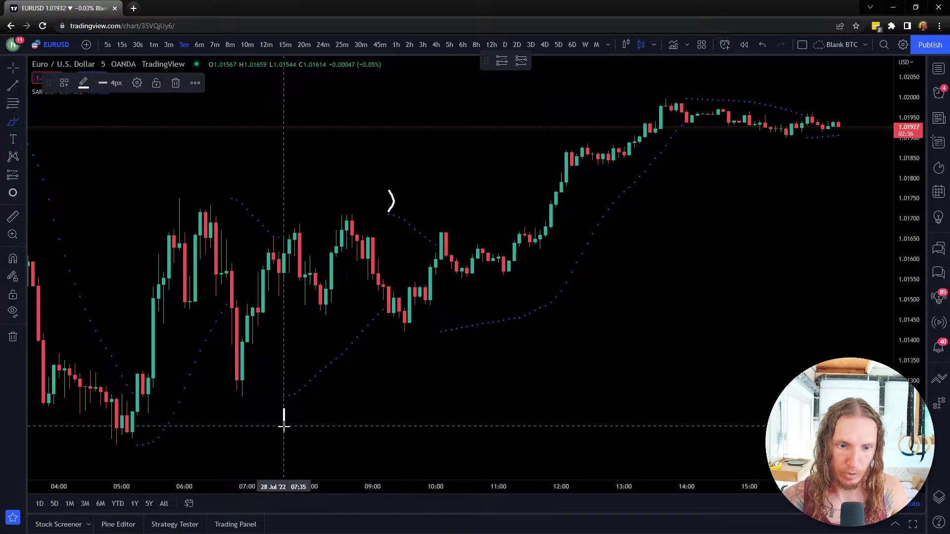
left_click_drag(283, 425, 283, 427)
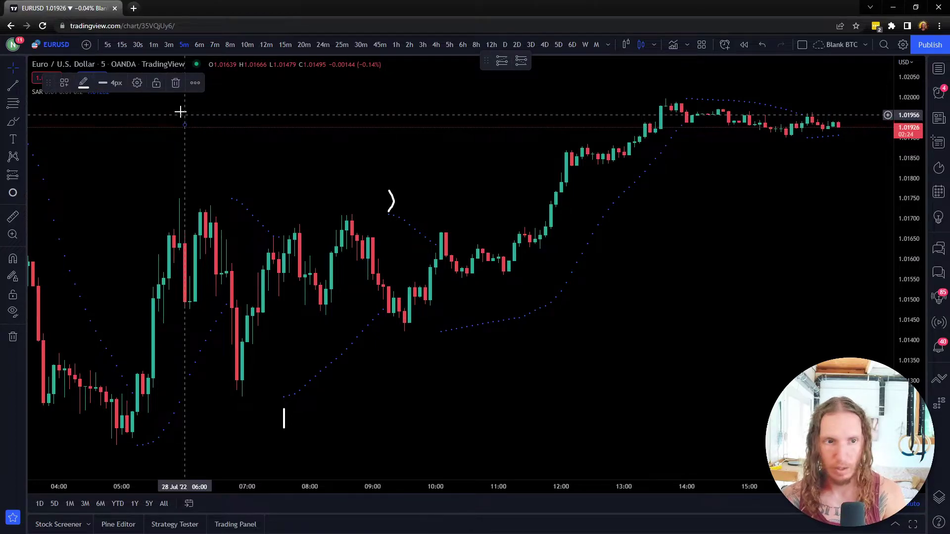
left_click(105, 92)
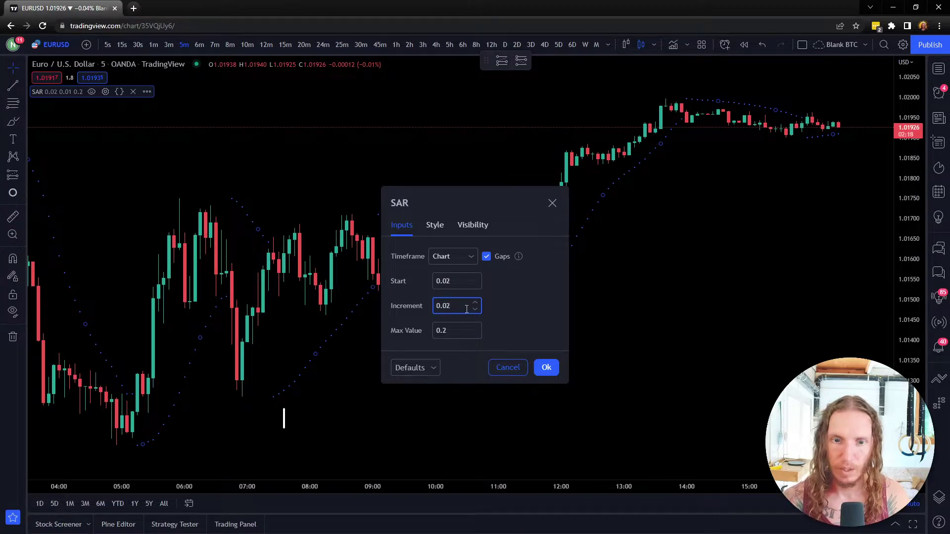
Apply the 0.02 start, 0.02 increment and 0.2 max Parabolic SAR settings
left_click(557, 368)
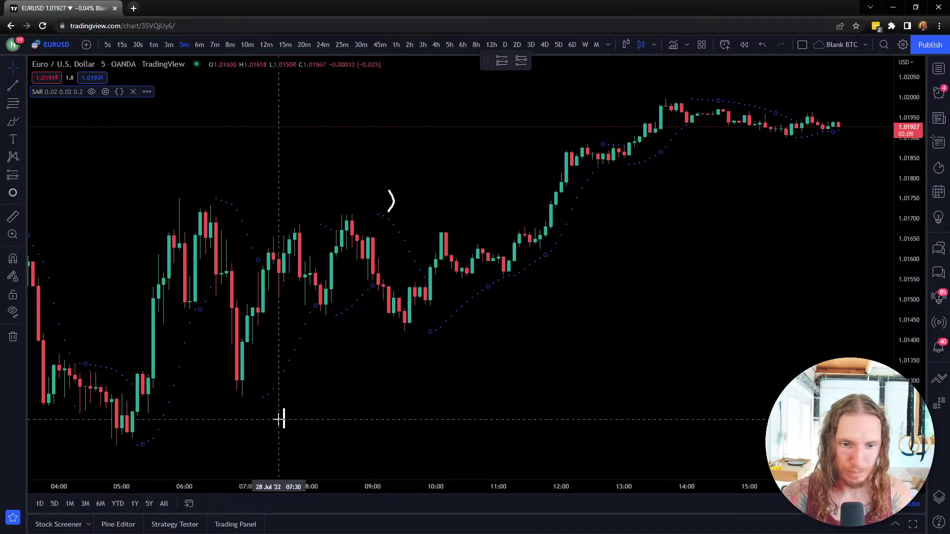
left_click_drag(285, 427, 285, 428)
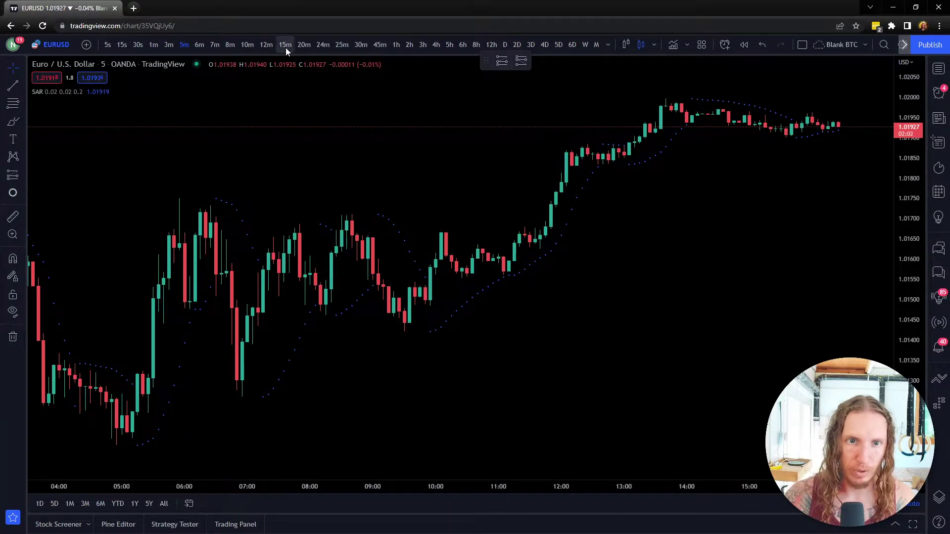
Switch EURUSD to 1-hour candles and pan the view to span 21–28 Jul
left_click(396, 45)
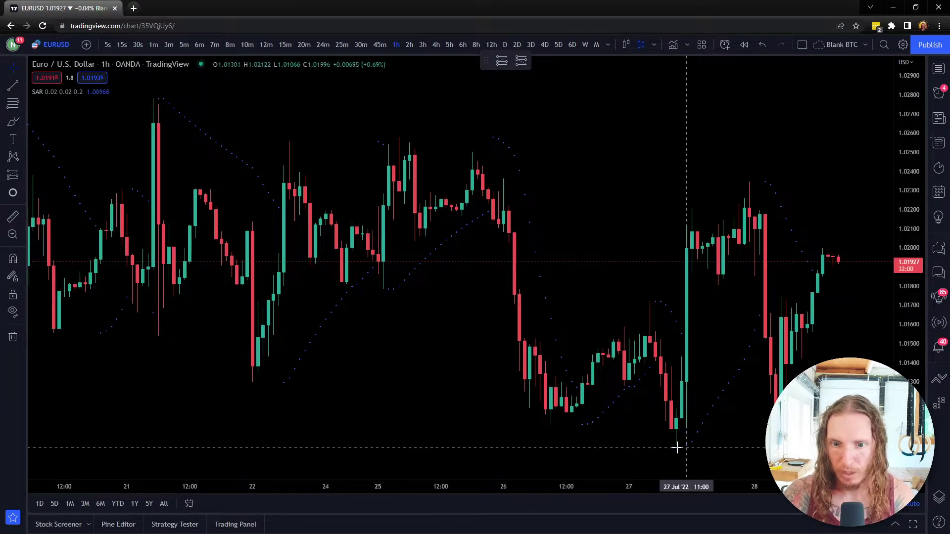
scroll(653, 405, "up", 4)
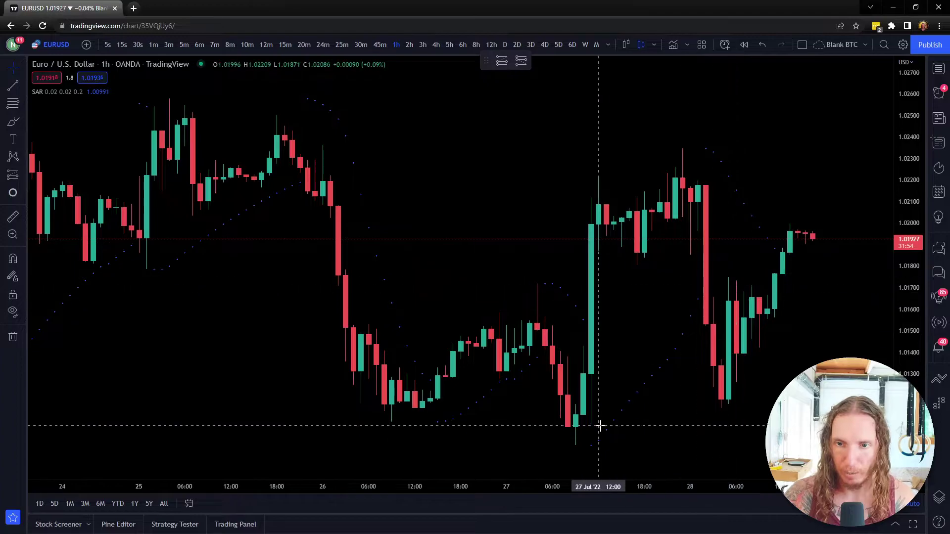
scroll(476, 355, "down", 5)
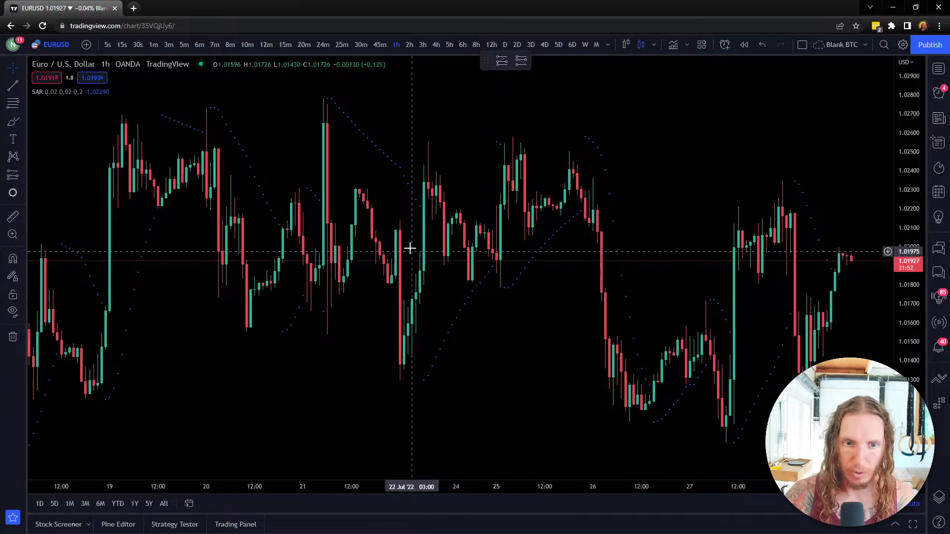
scroll(410, 248, "down", 5)
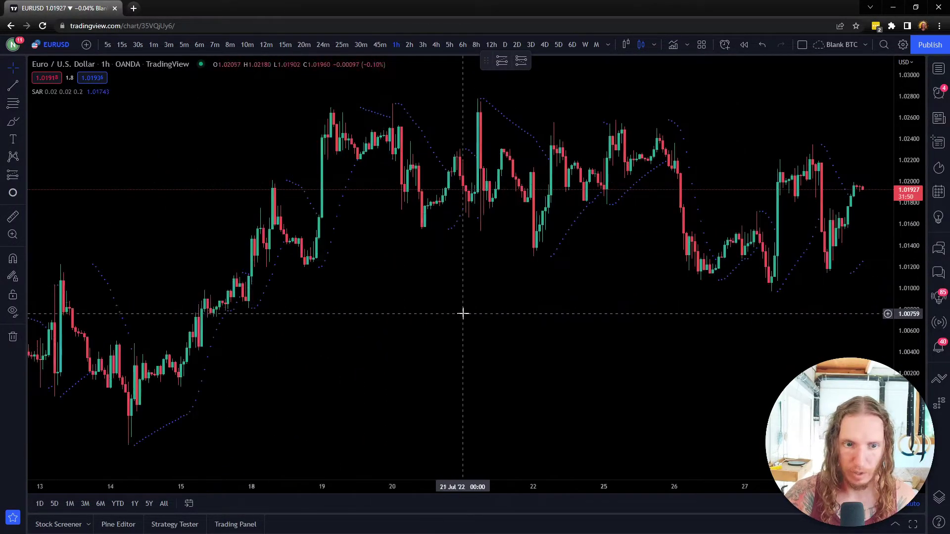
scroll(729, 381, "up", 10)
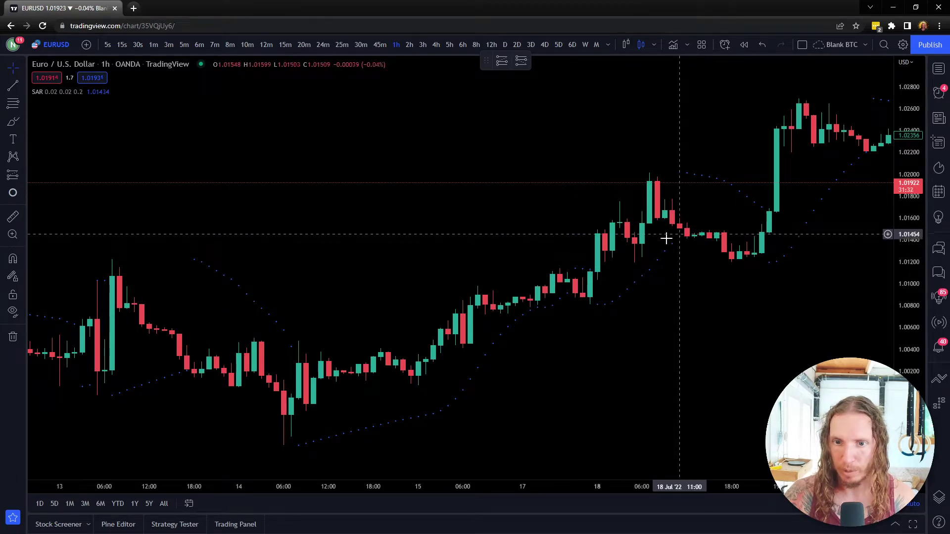
scroll(715, 317, "down", 4)
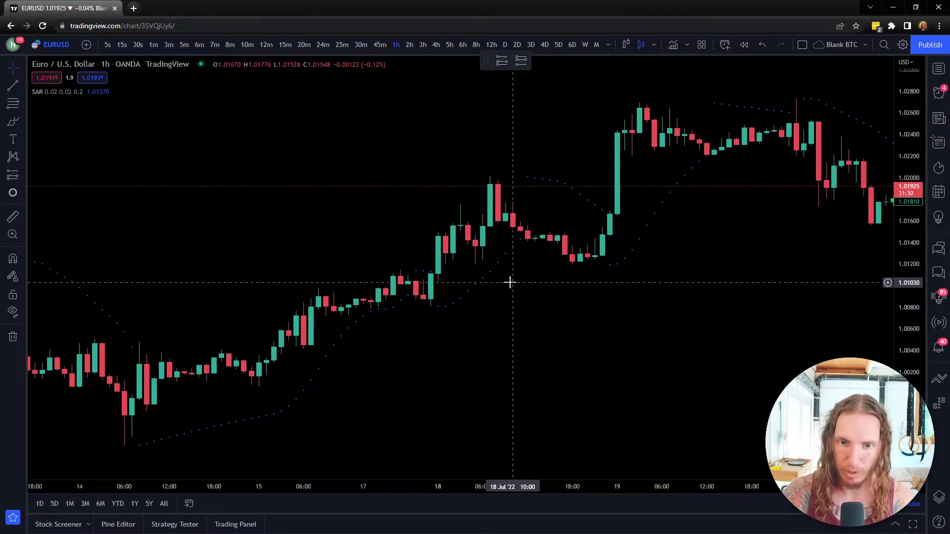
left_click_drag(651, 331, 438, 330)
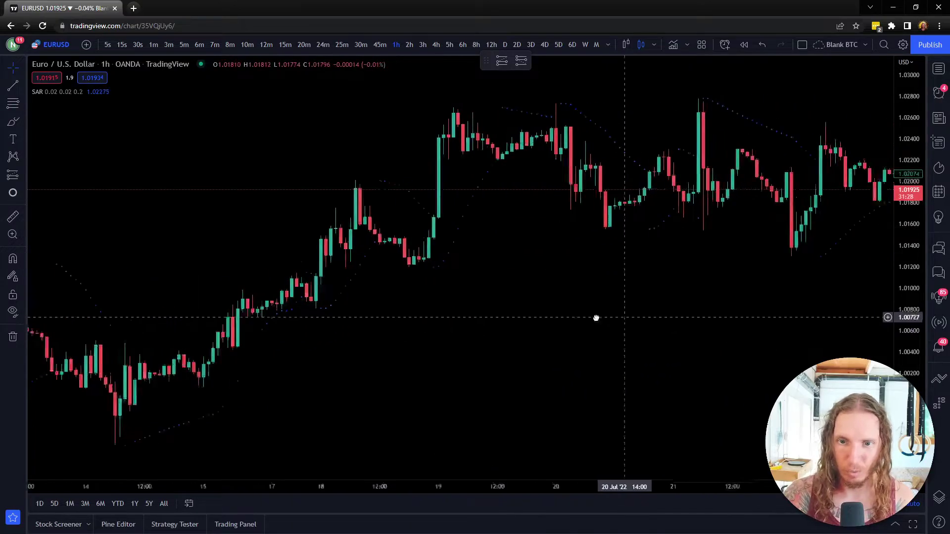
scroll(598, 322, "up", 1)
left_click_drag(719, 350, 422, 344)
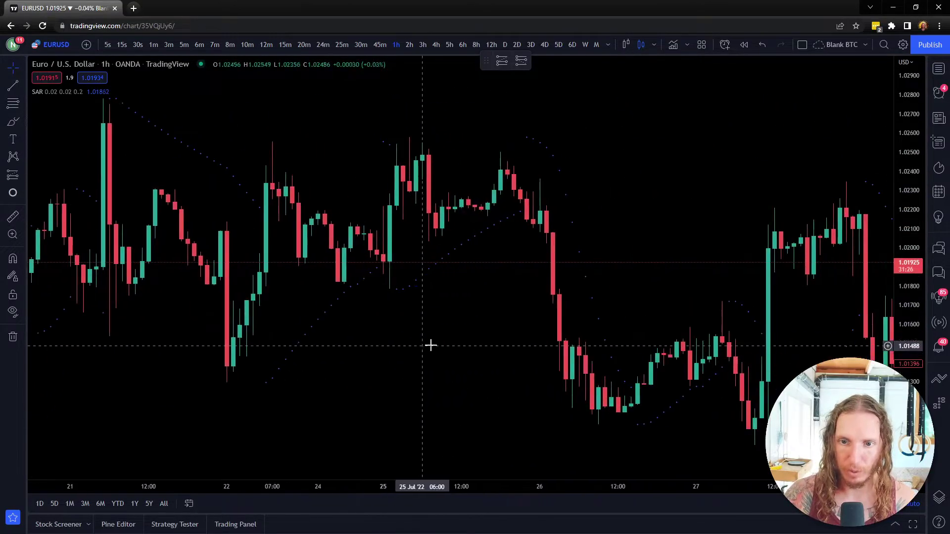
scroll(633, 340, "up", 1)
left_click_drag(663, 414, 446, 428)
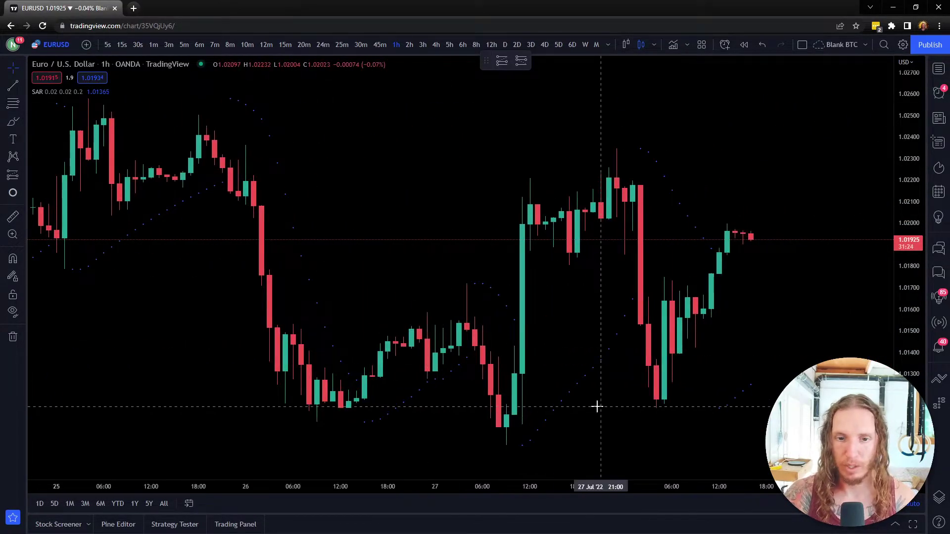
Retune the Parabolic SAR to 0.03 start and 0.03 increment
scroll(569, 423, "down", 1)
scroll(396, 425, "down", 1)
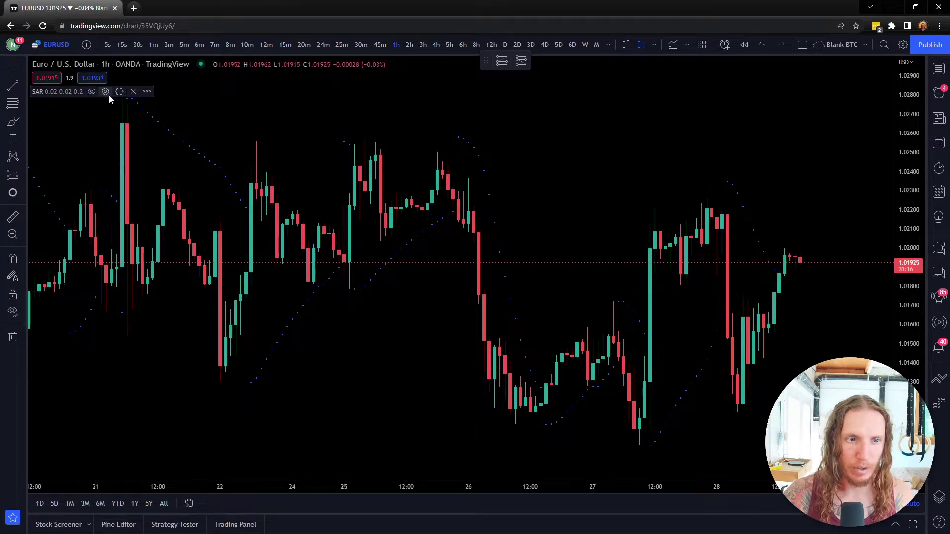
left_click(106, 92)
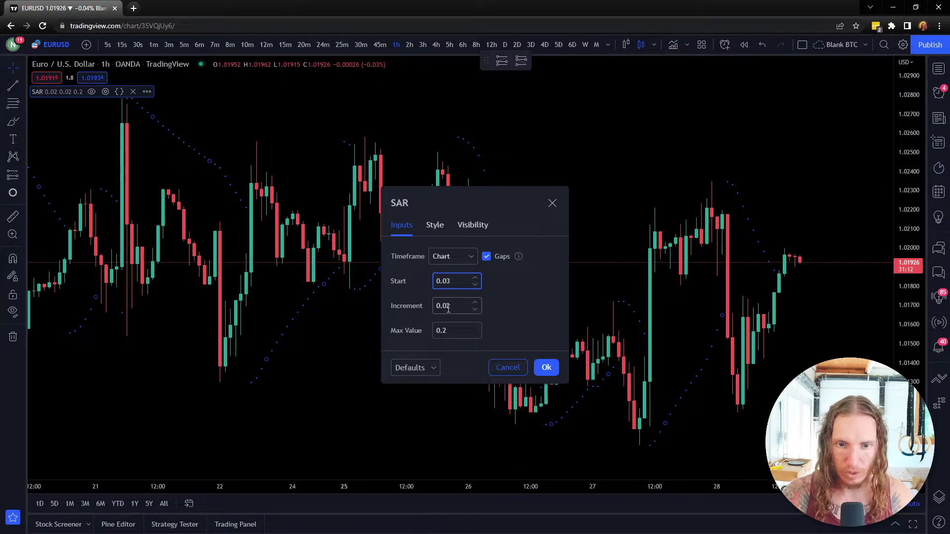
left_click(547, 368)
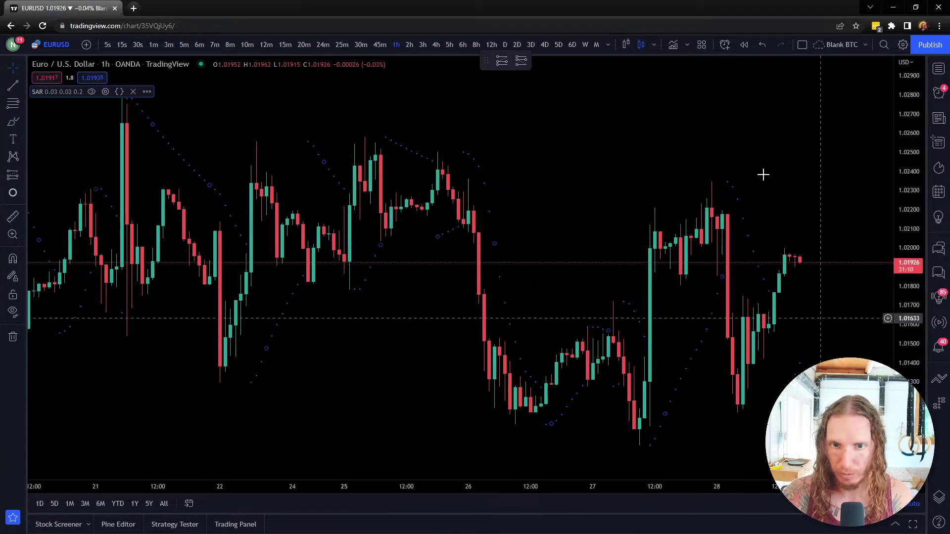
Switch EURUSD to the 1m timeframe and zoom out on the candles
left_click(153, 45)
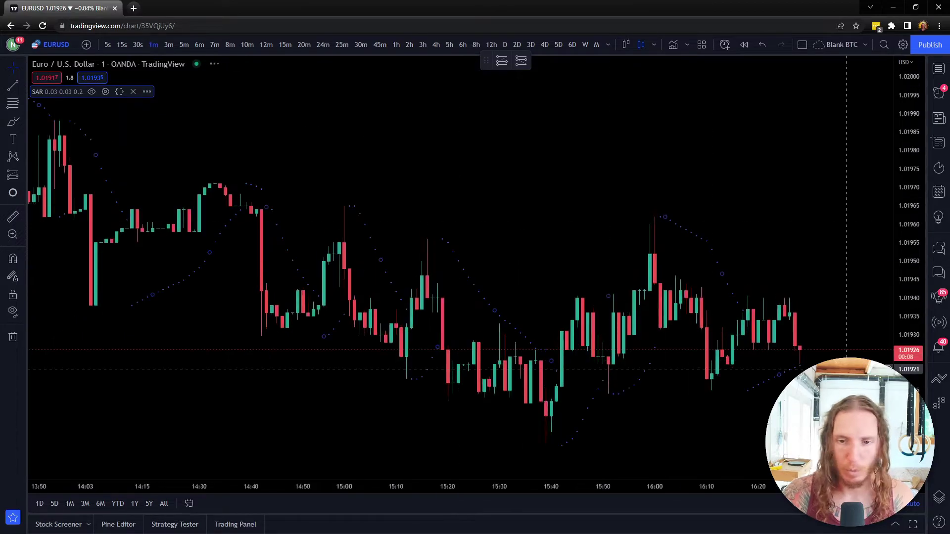
scroll(495, 347, "down", 2)
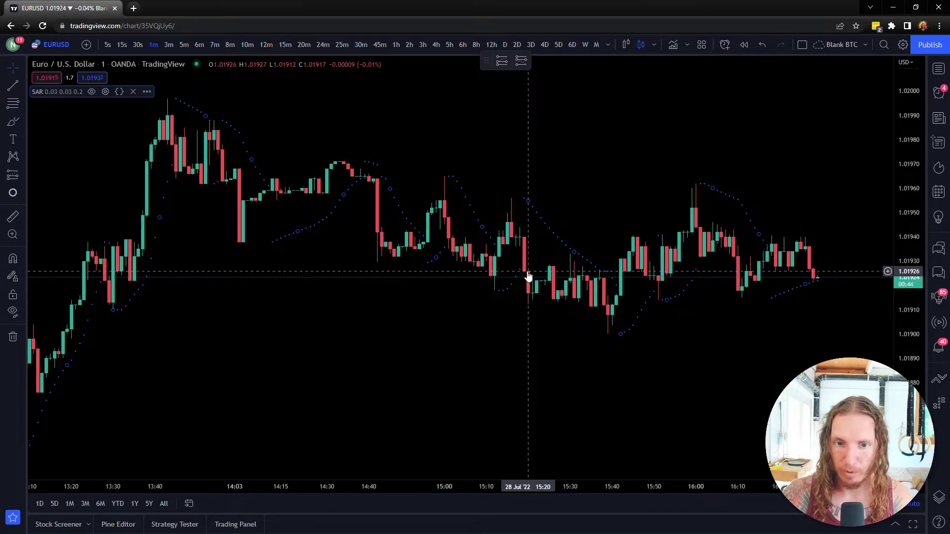
Search 'BTC' across all markets and load the BYBIT BTCUSD Perpetual Contract
left_click(56, 44)
type("BTCUSD")
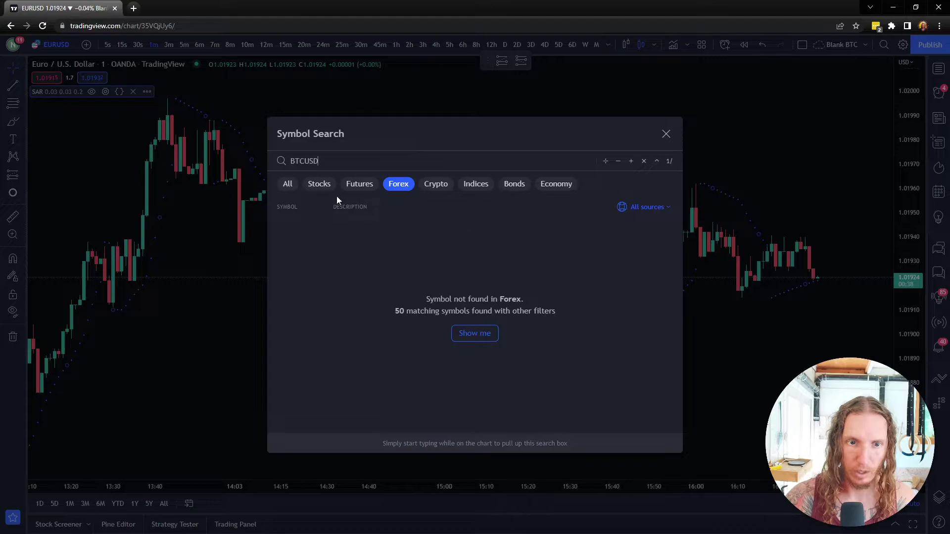
left_click(287, 183)
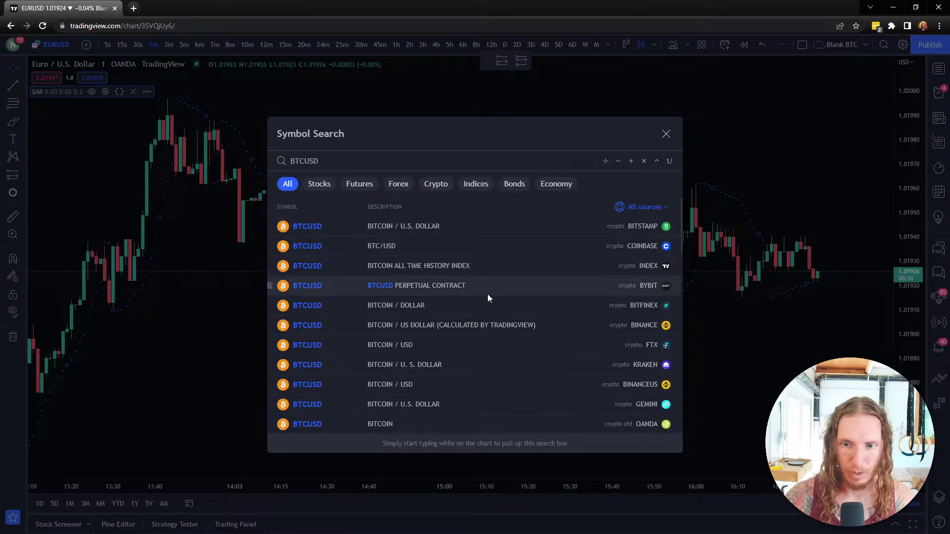
left_click(488, 291)
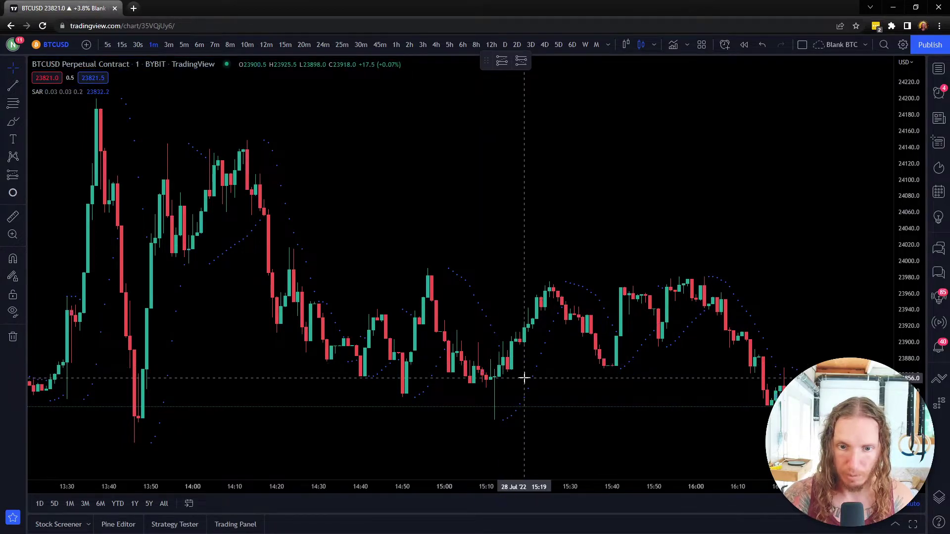
left_click(504, 369, "shift")
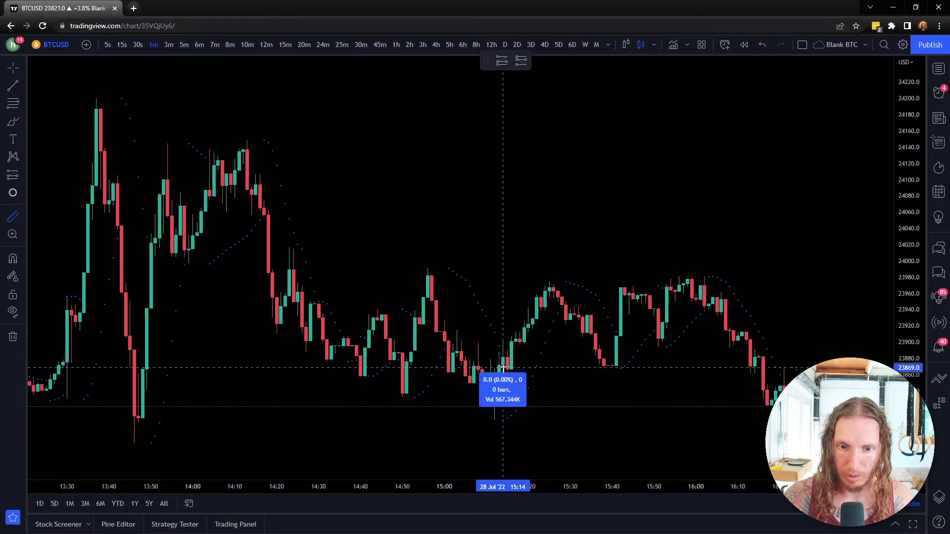
left_click(549, 286)
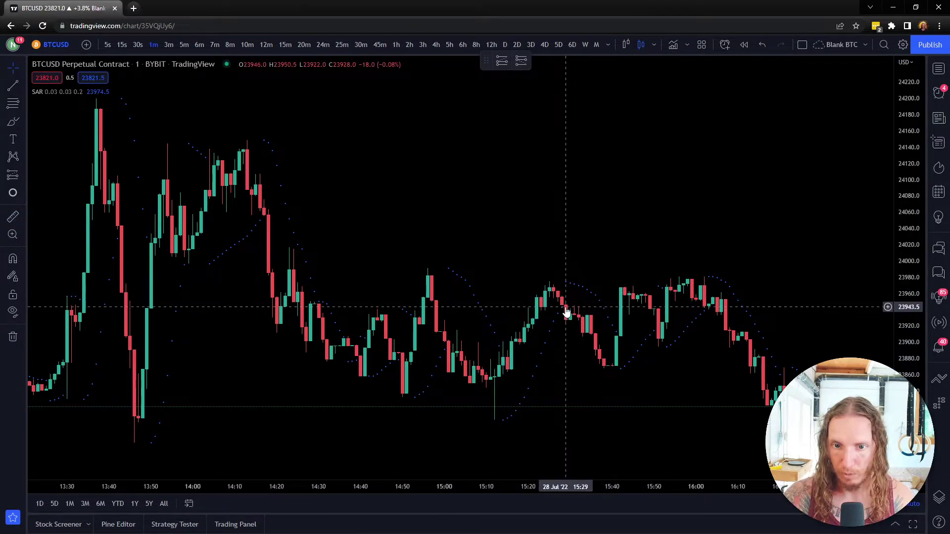
left_click(566, 307, "shift")
left_click(603, 364)
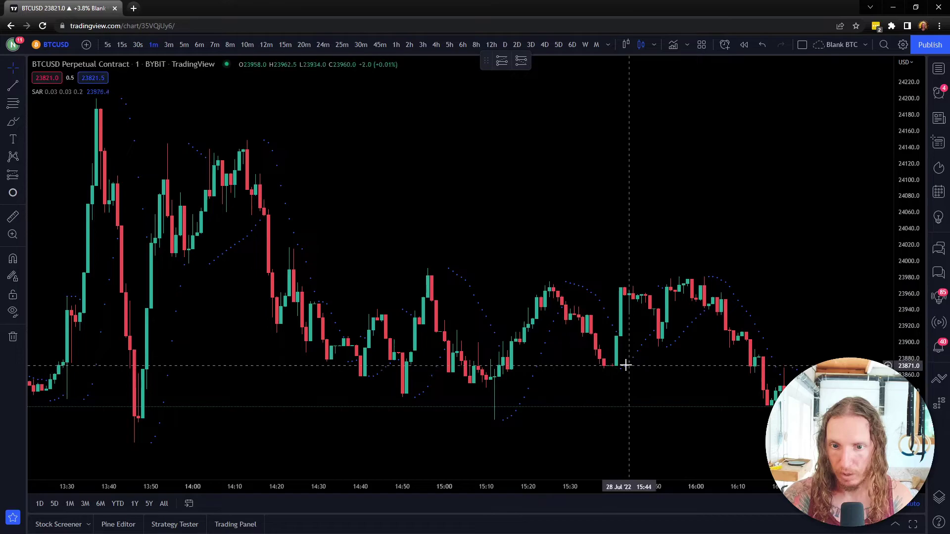
left_click(619, 333, "shift")
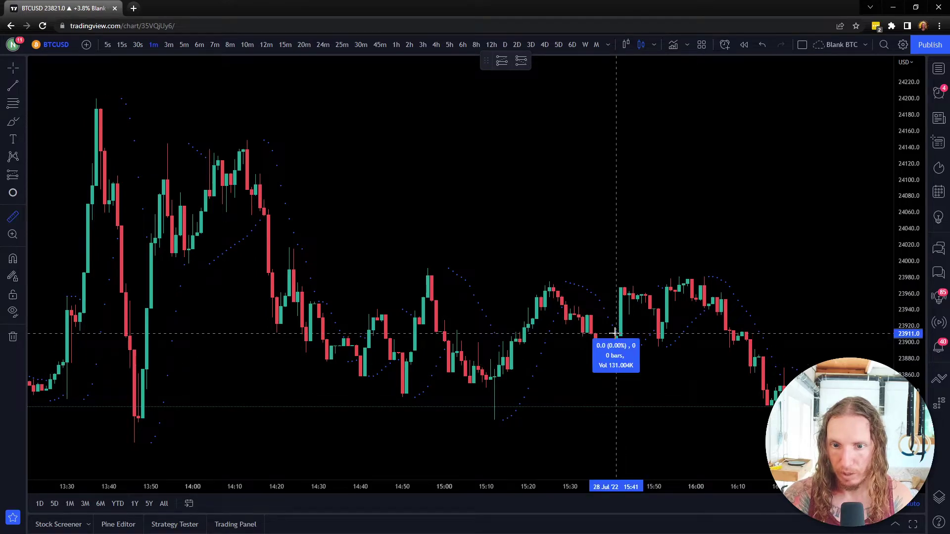
left_click(628, 292)
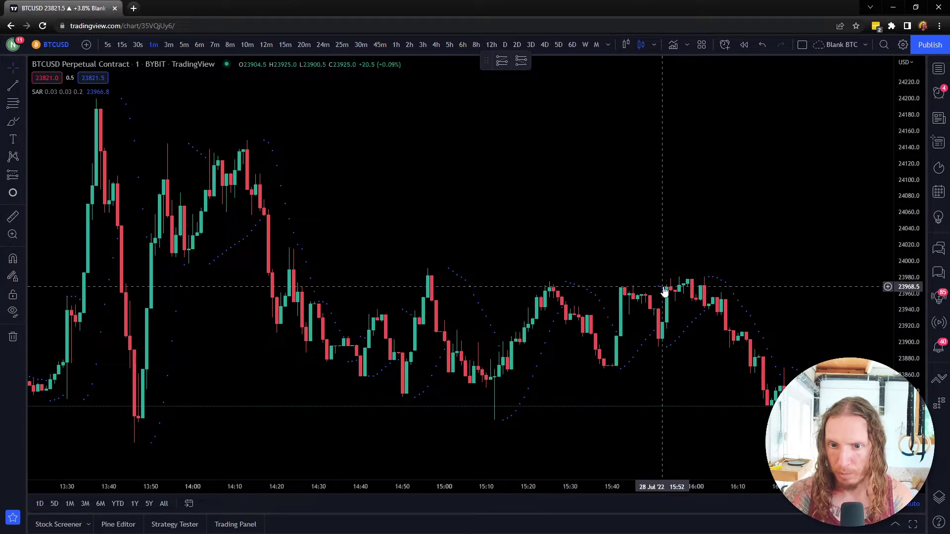
left_click(709, 308, "shift")
left_click(731, 403)
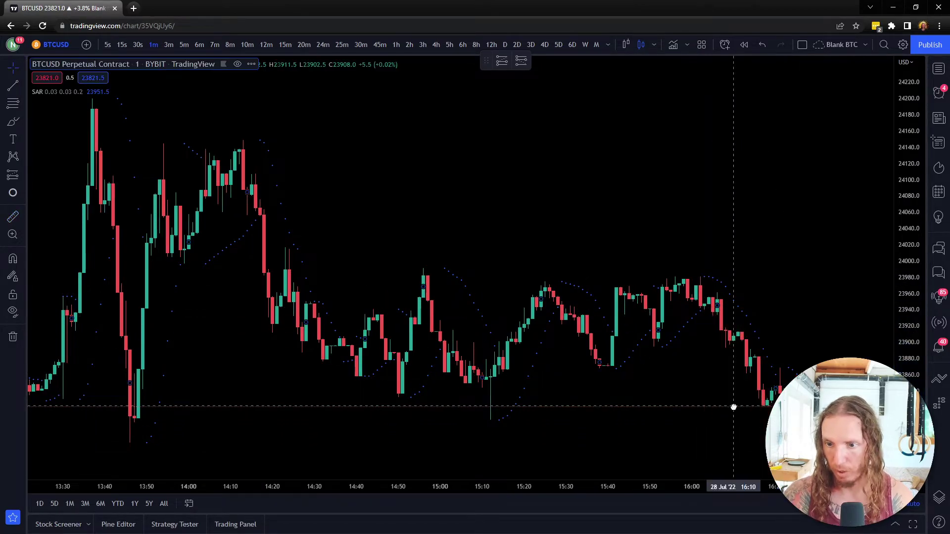
scroll(707, 339, "down", 2)
scroll(557, 318, "up", 2)
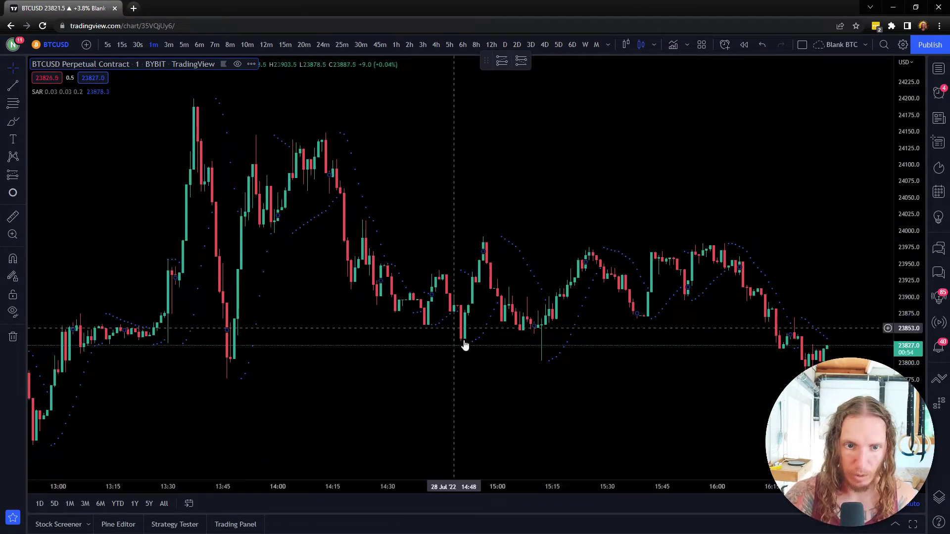
mouse_move(68, 92)
left_click(105, 92)
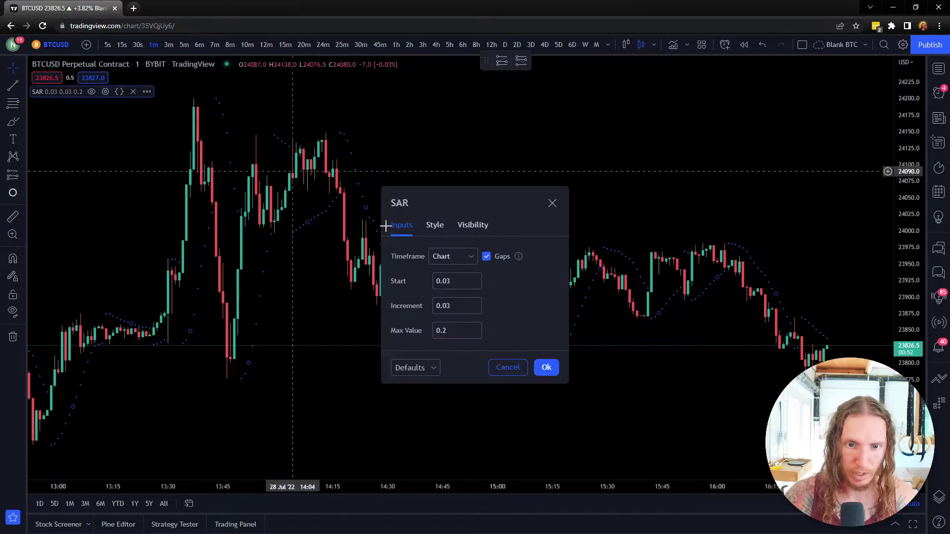
key("BackSpace")
type("2")
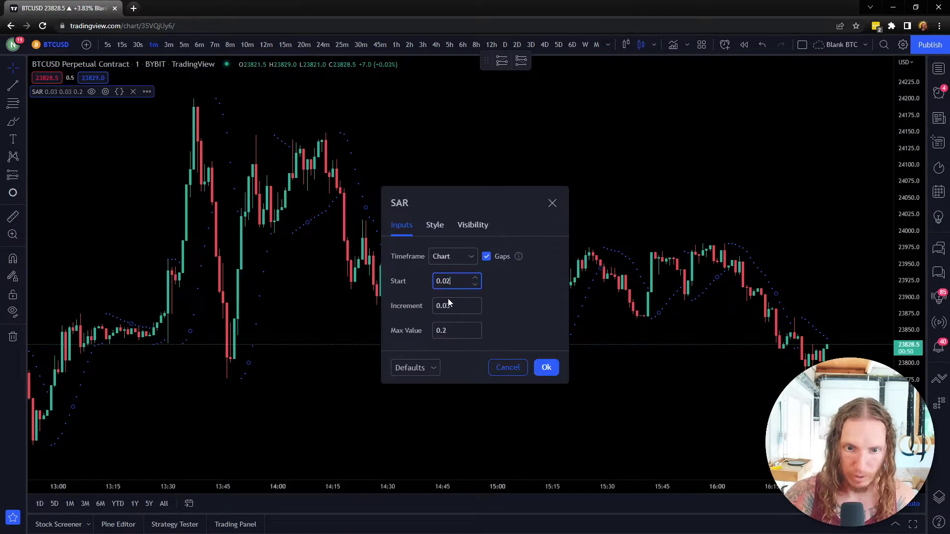
type("2")
left_click(546, 367)
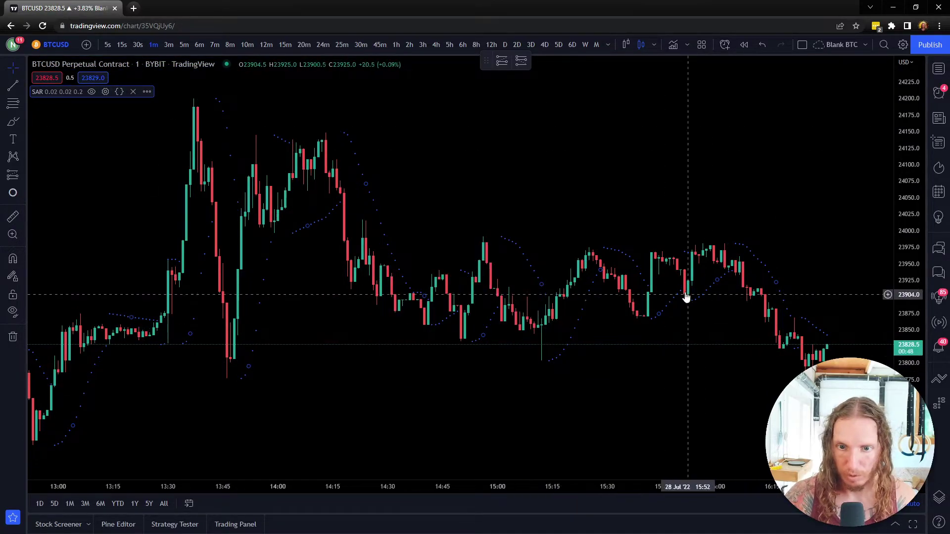
left_click(104, 92)
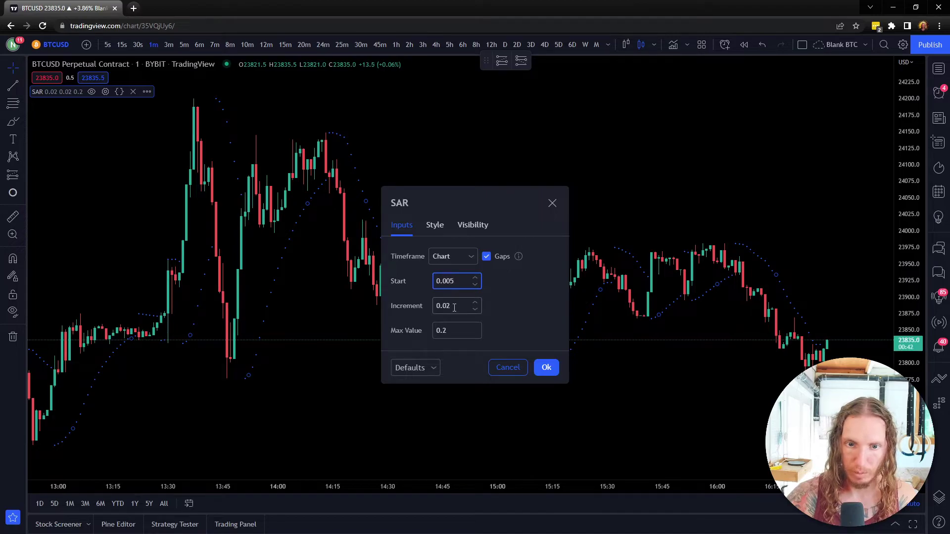
type("05")
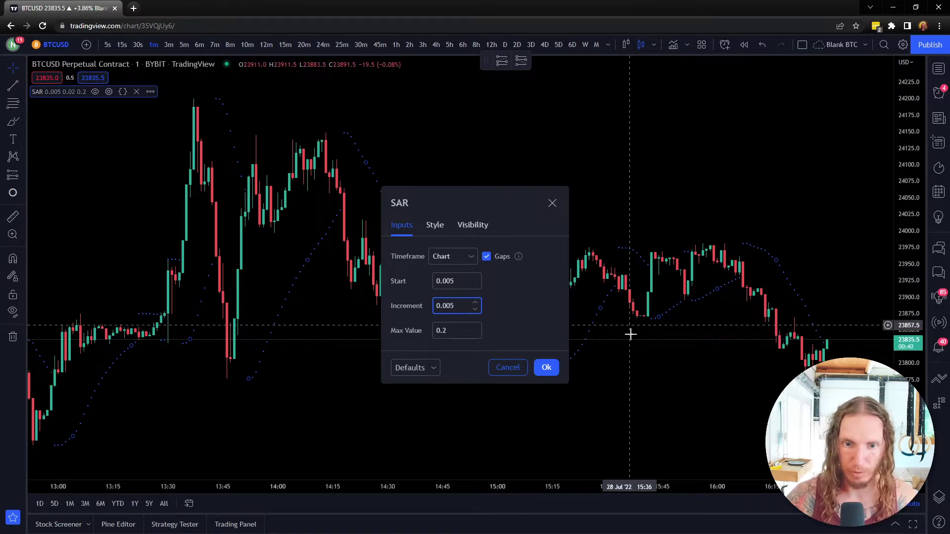
left_click(544, 368)
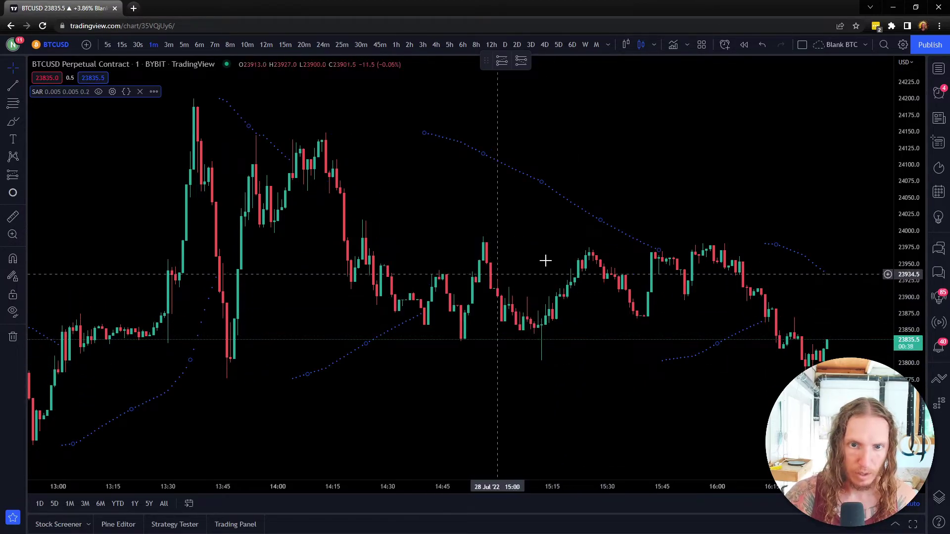
scroll(376, 149, "down", 2)
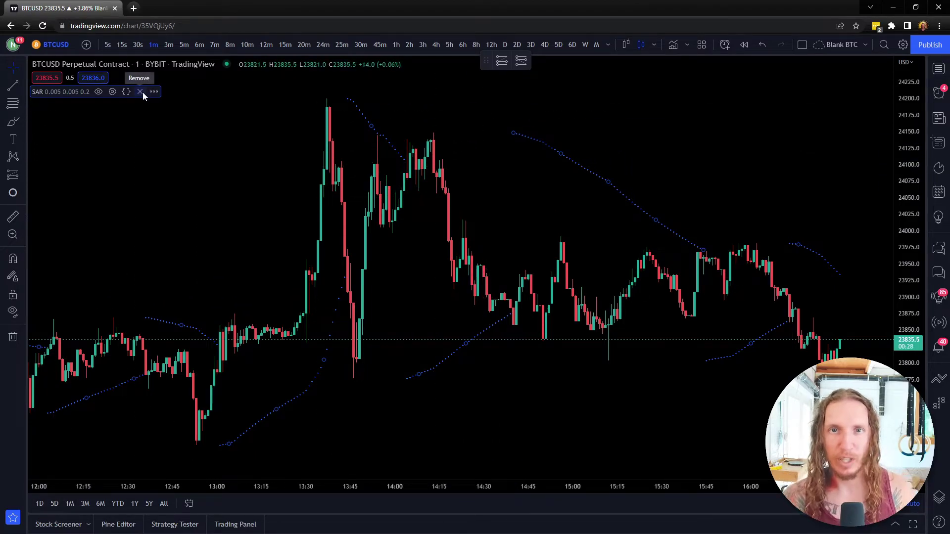
left_click(113, 92)
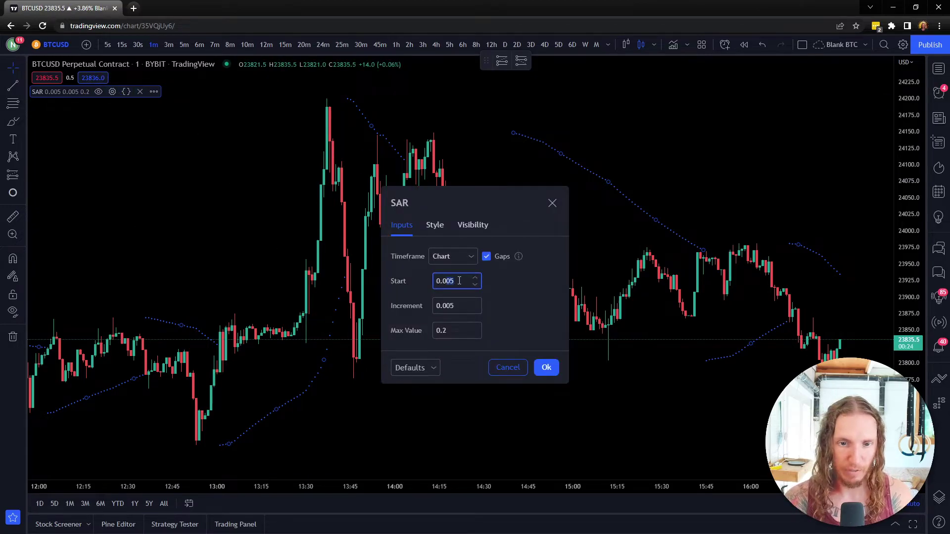
type("2")
left_click(546, 367)
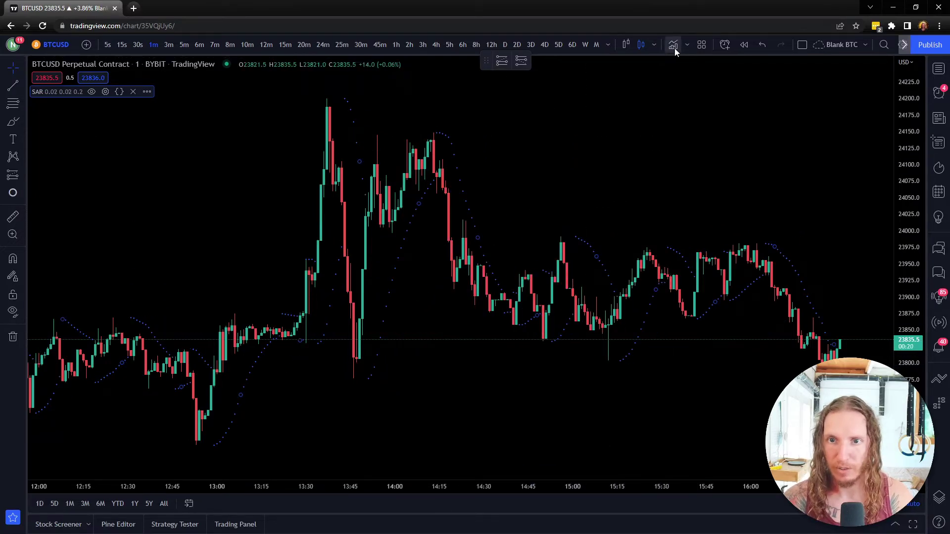
Add Supertrend via 'sup' and HalfTrend via 'halftre', then hide HalfTrend
left_click(673, 46)
type("sup")
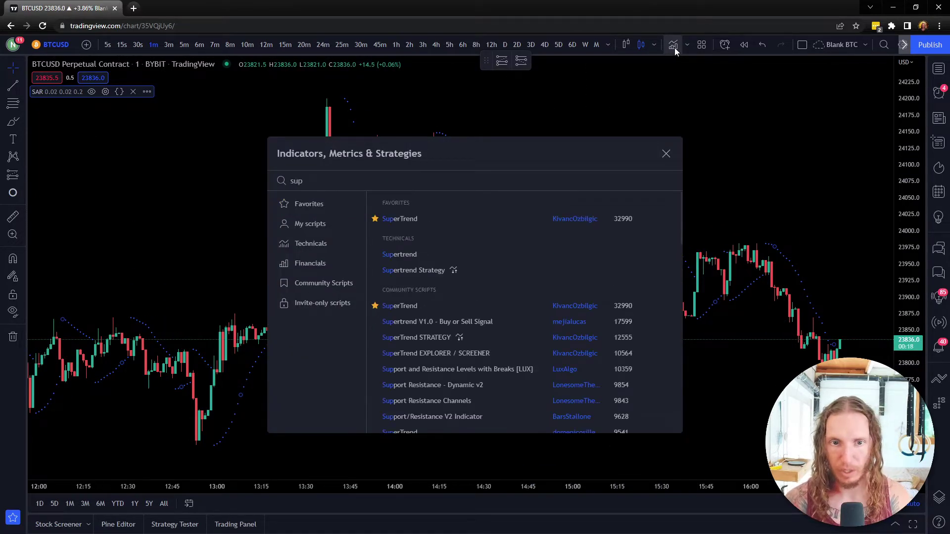
left_click(448, 252)
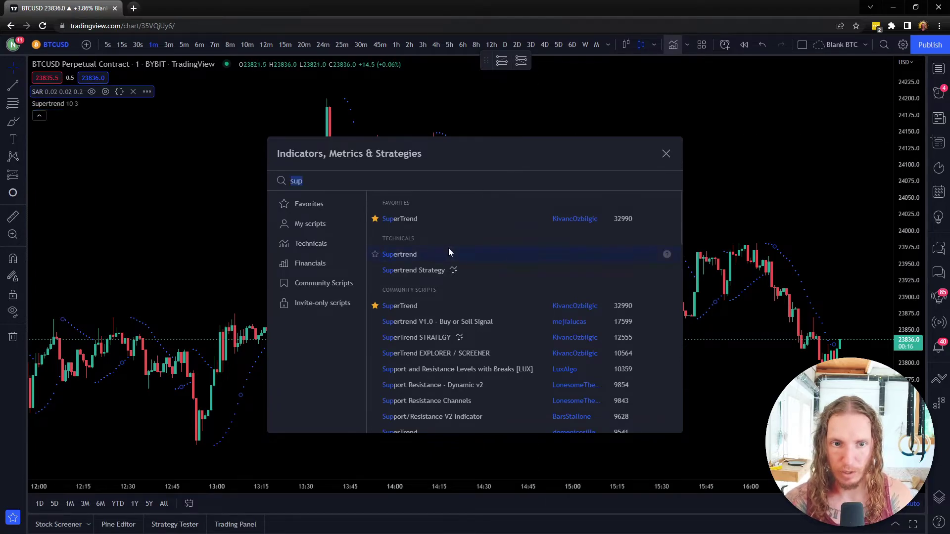
type("halftre")
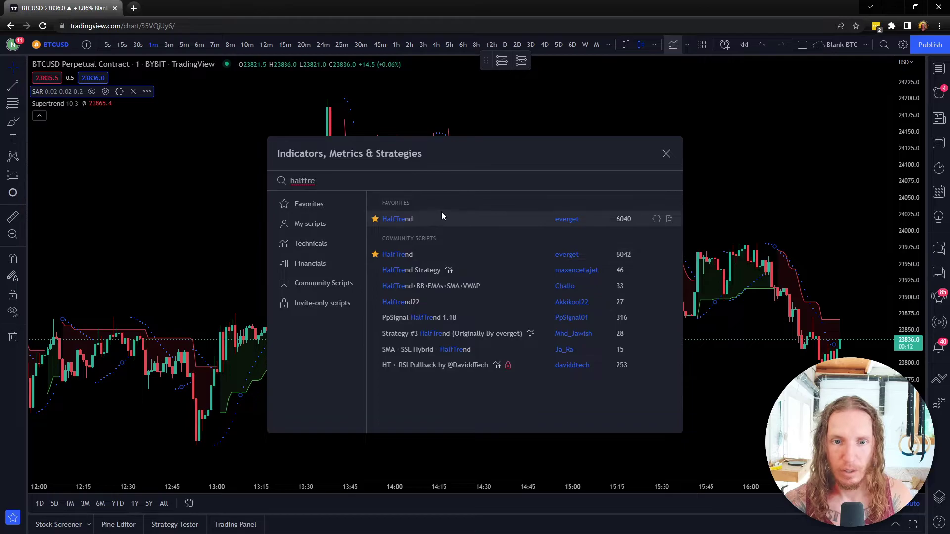
left_click(453, 253)
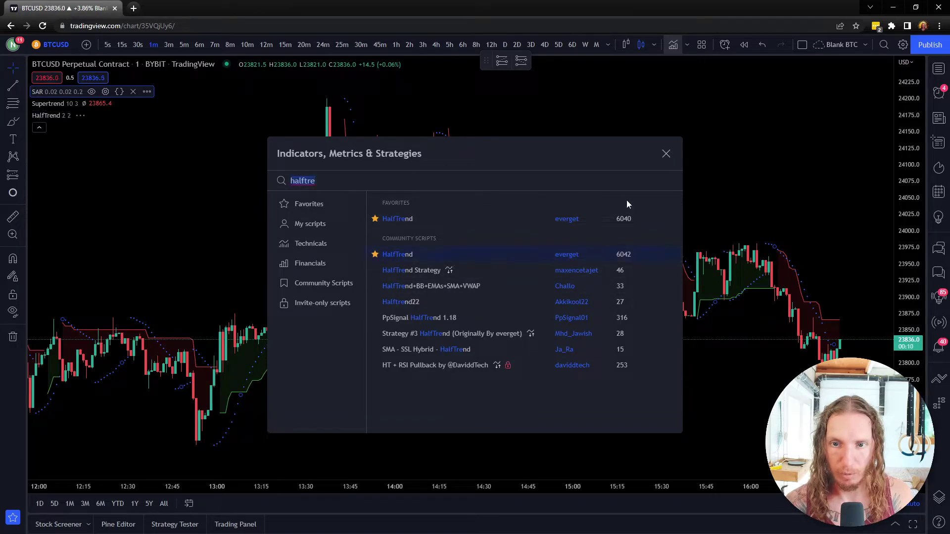
left_click(666, 152)
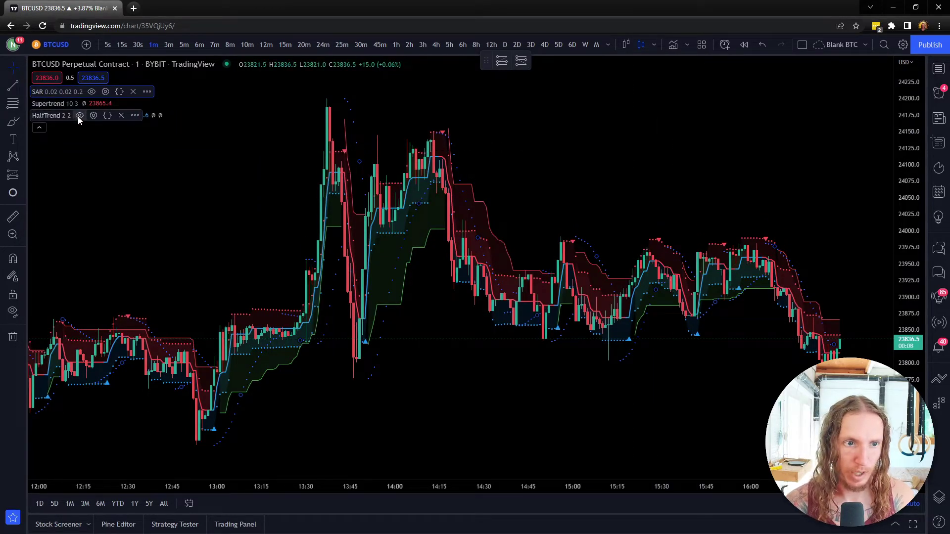
left_click(79, 116)
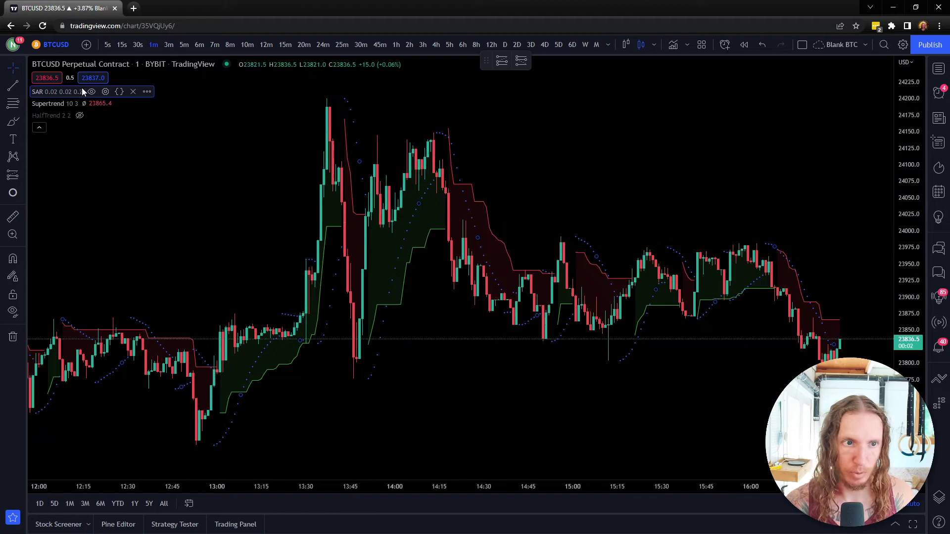
Give the Supertrend an ATR Length of 2 and a Factor of 2
left_click(100, 103)
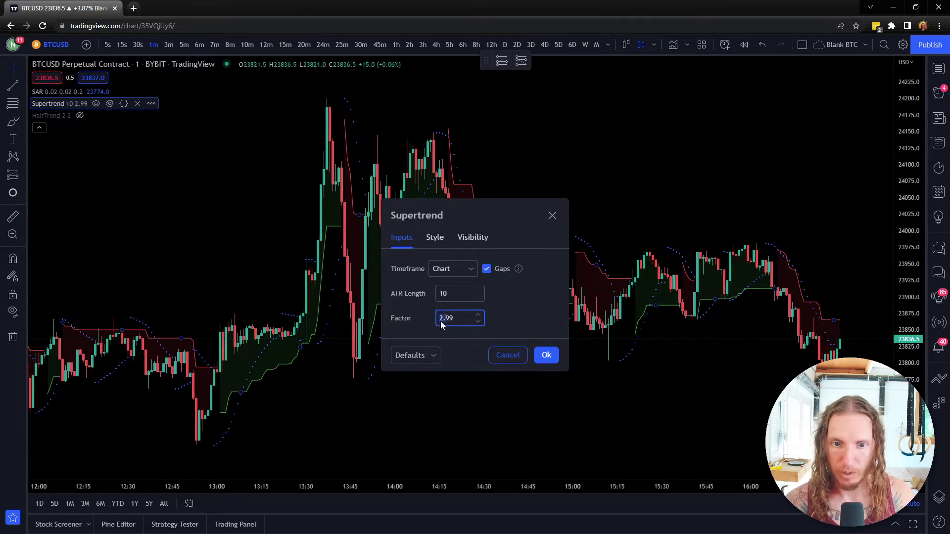
left_click_drag(435, 321, 457, 322)
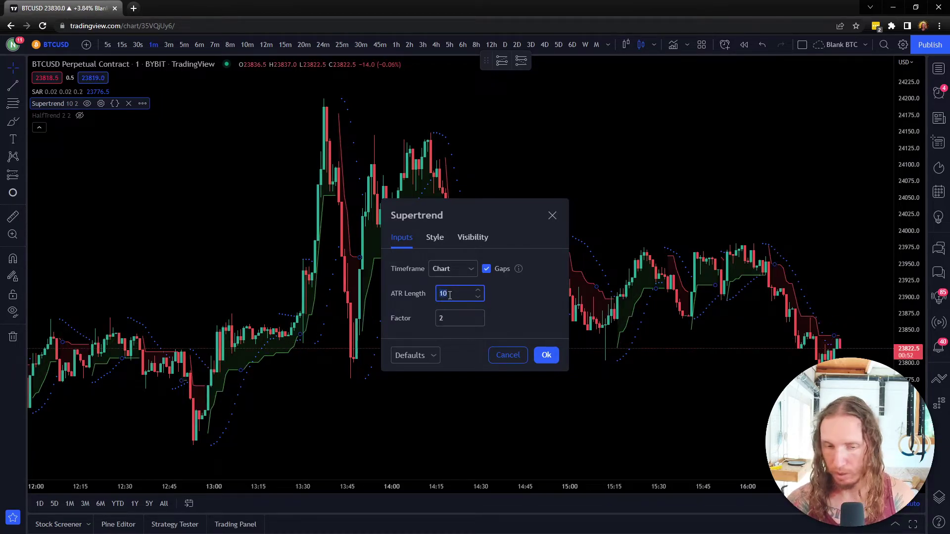
type("2")
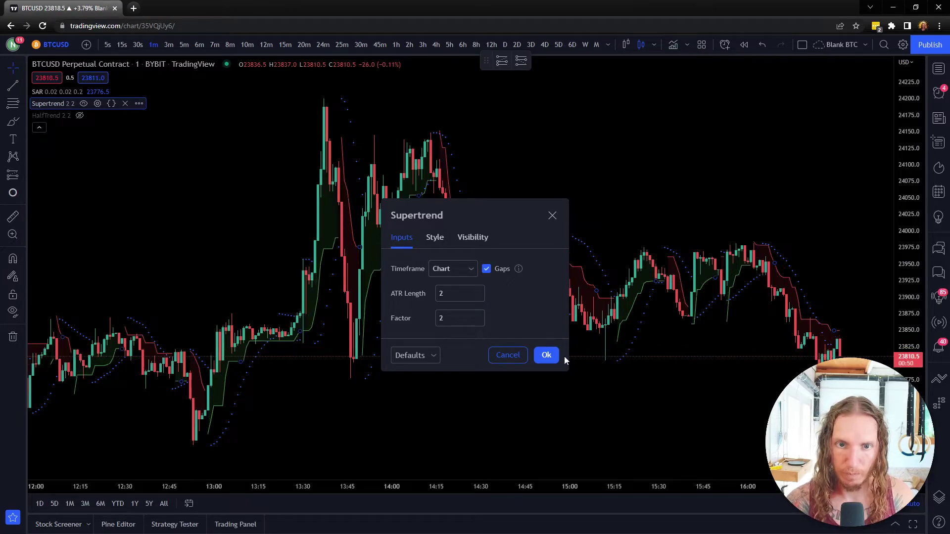
left_click(546, 355)
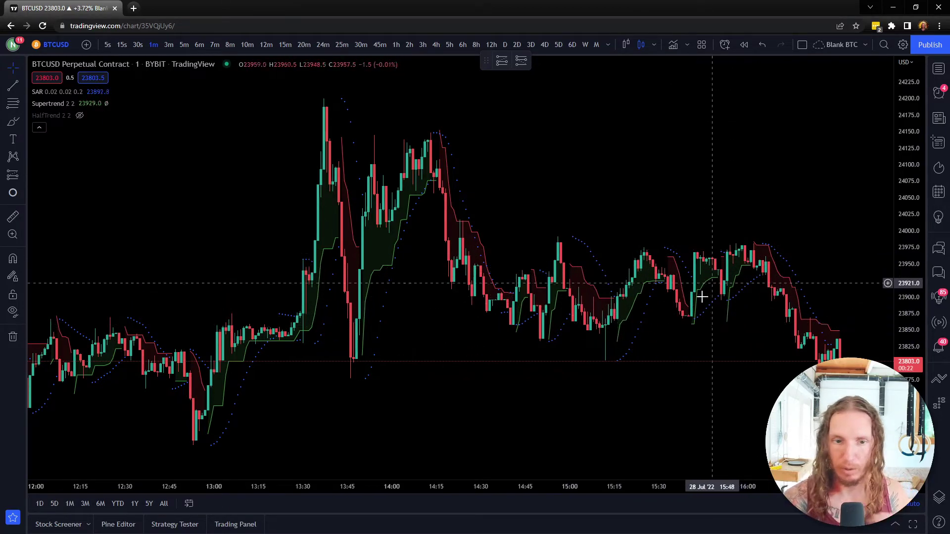
Make HalfTrend visible again and hide Supertrend
mouse_move(78, 118)
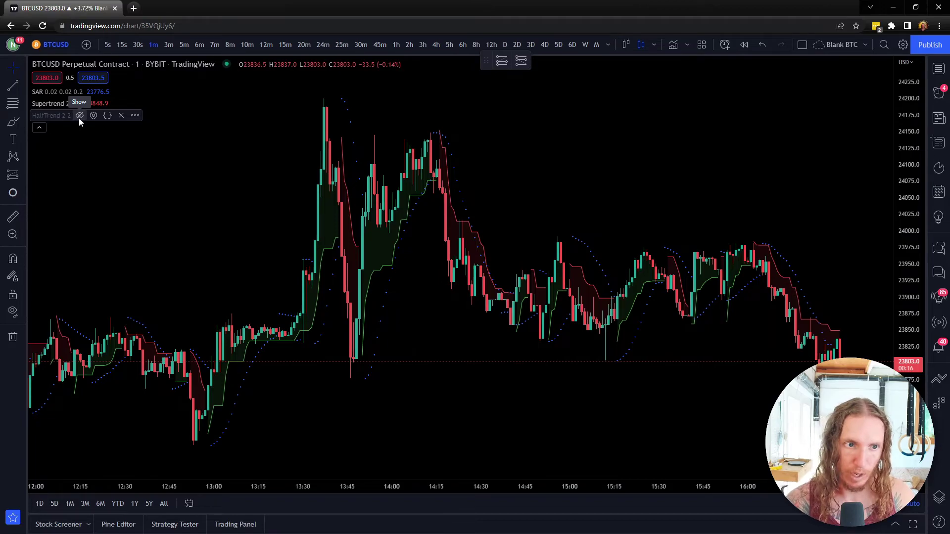
left_click(79, 116)
left_click(82, 105)
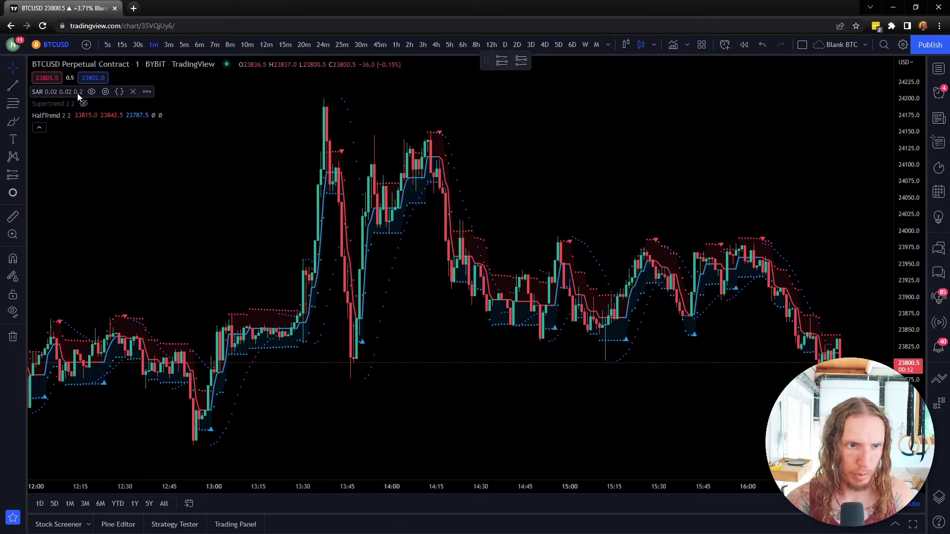
Change the Parabolic SAR dot colour to orange in its Style settings
left_click(105, 93)
left_click(435, 225)
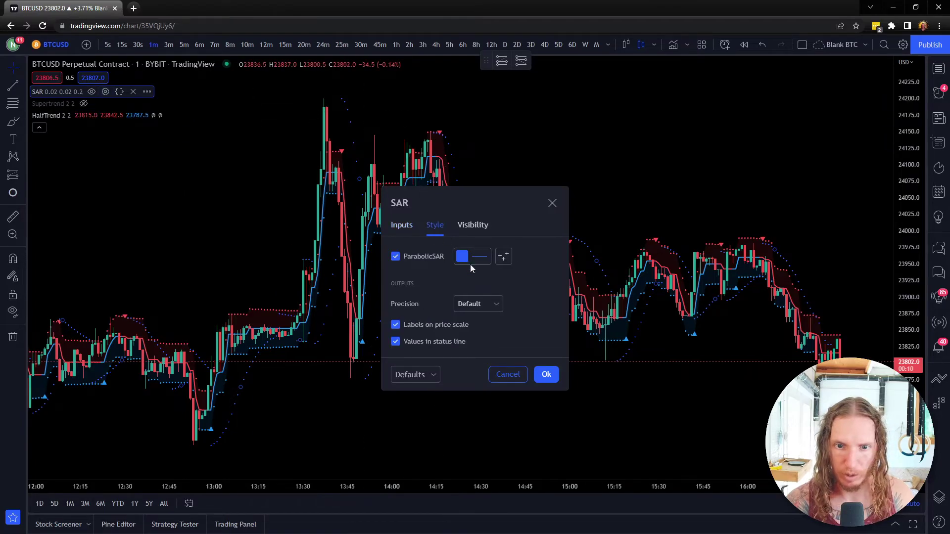
left_click(474, 257)
left_click(475, 290)
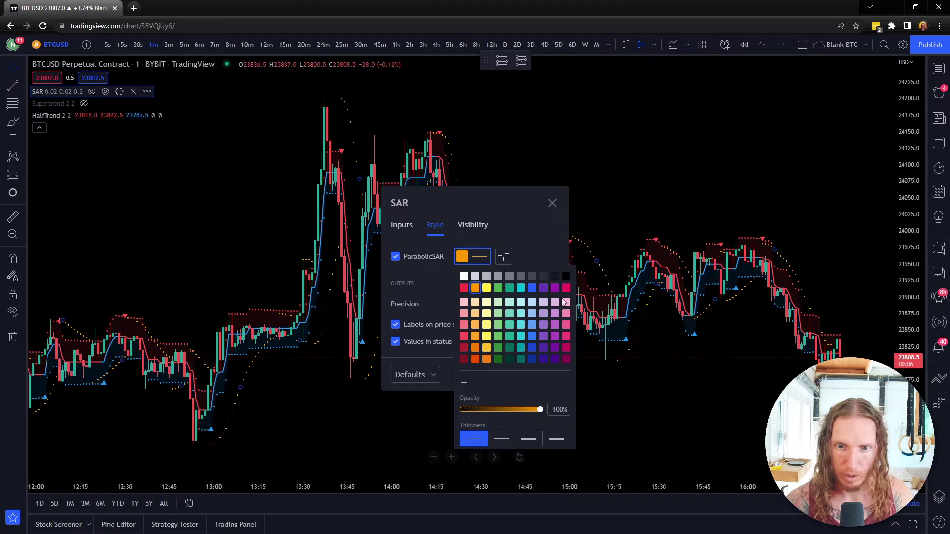
left_click(552, 204)
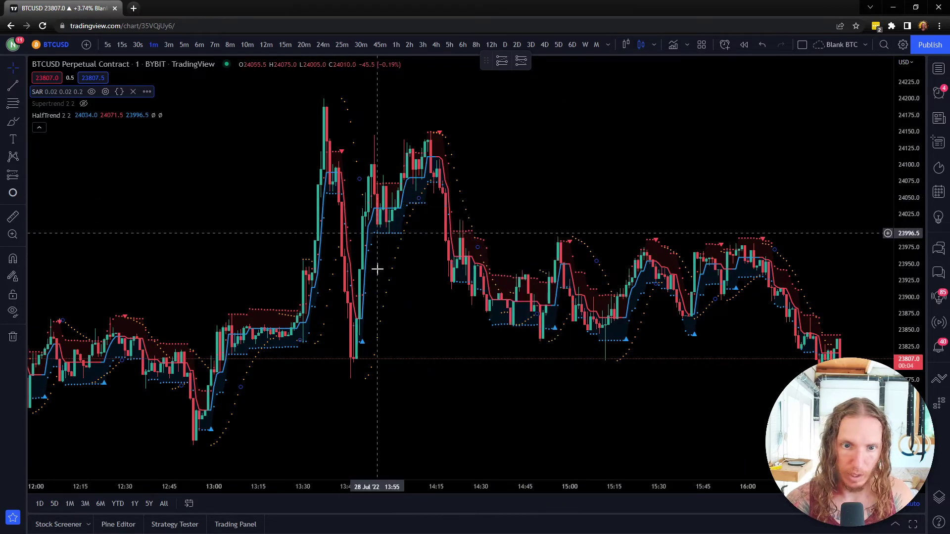
scroll(399, 331, "up", 6)
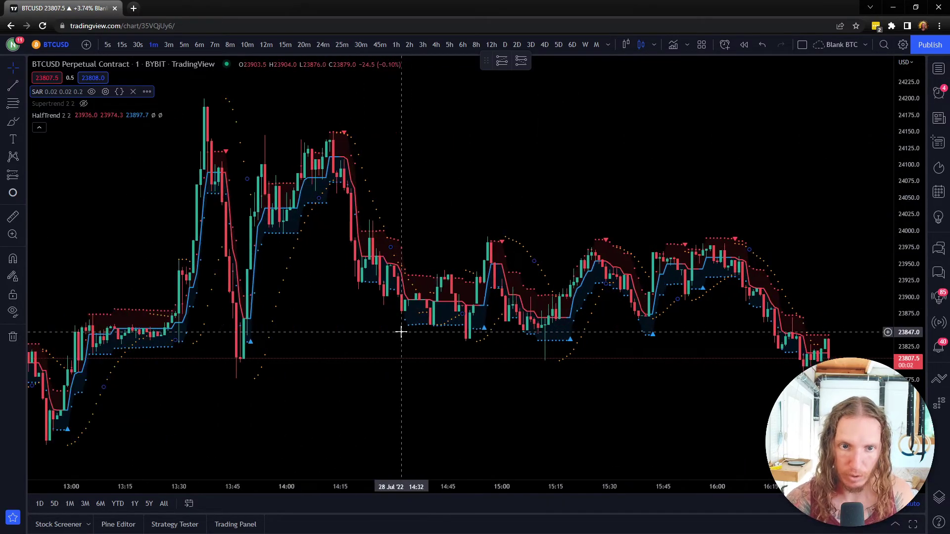
scroll(420, 339, "up", 2)
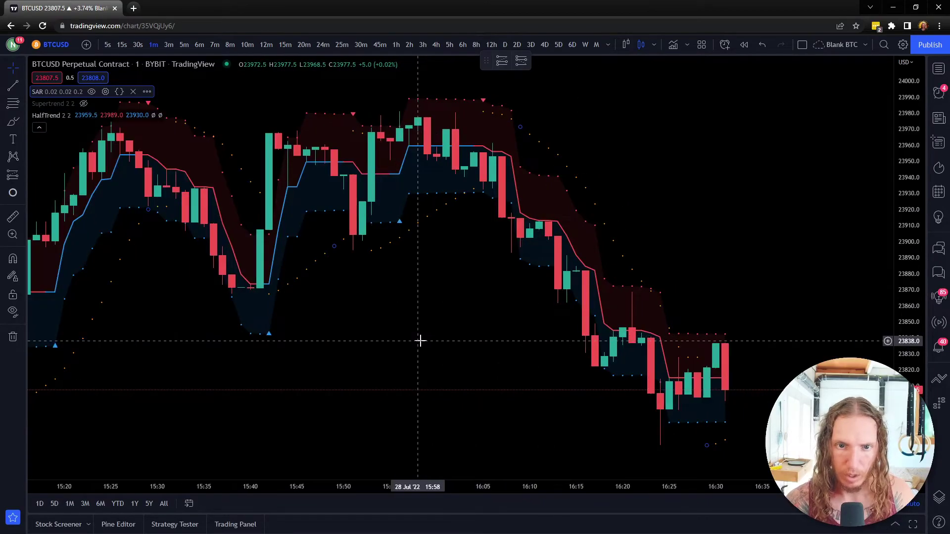
scroll(659, 213, "up", 1)
scroll(482, 208, "down", 1)
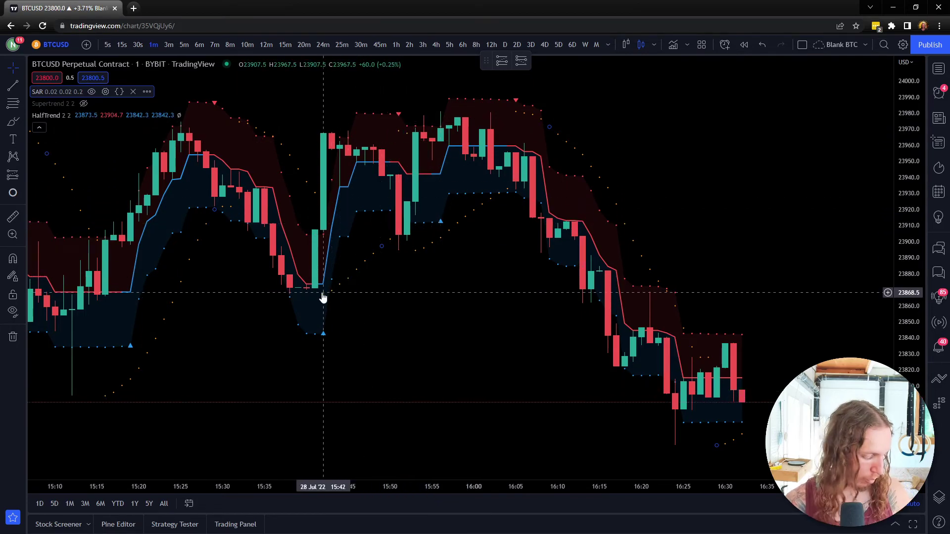
scroll(326, 277, "down", 4)
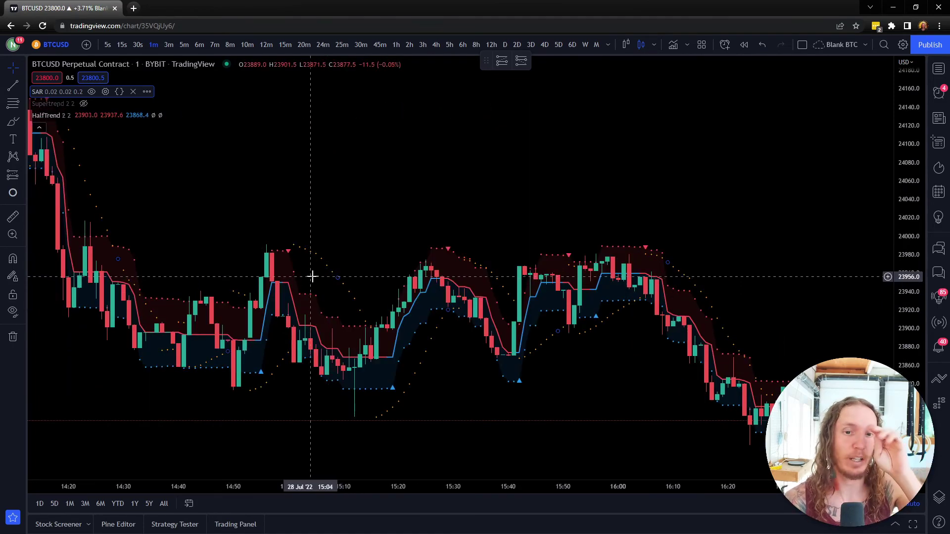
scroll(495, 356, "down", 3)
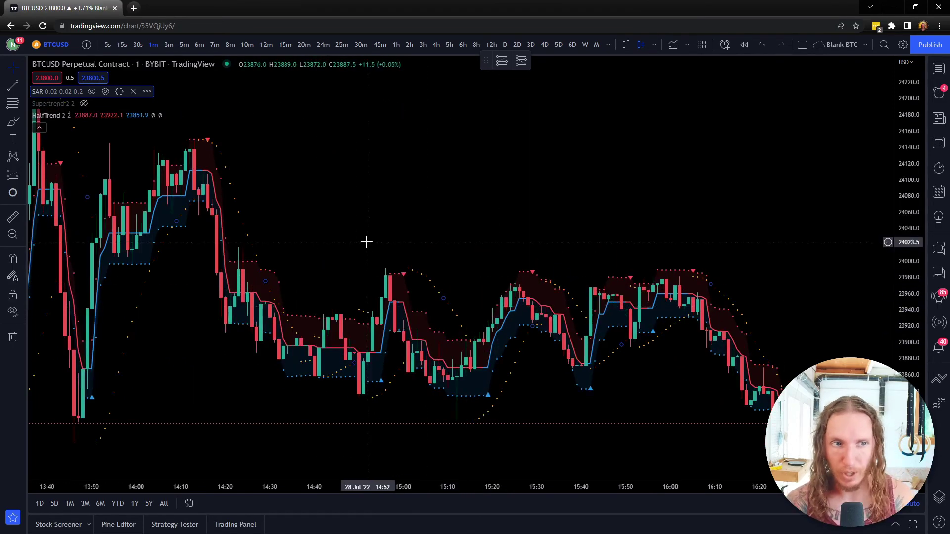
mouse_move(127, 125)
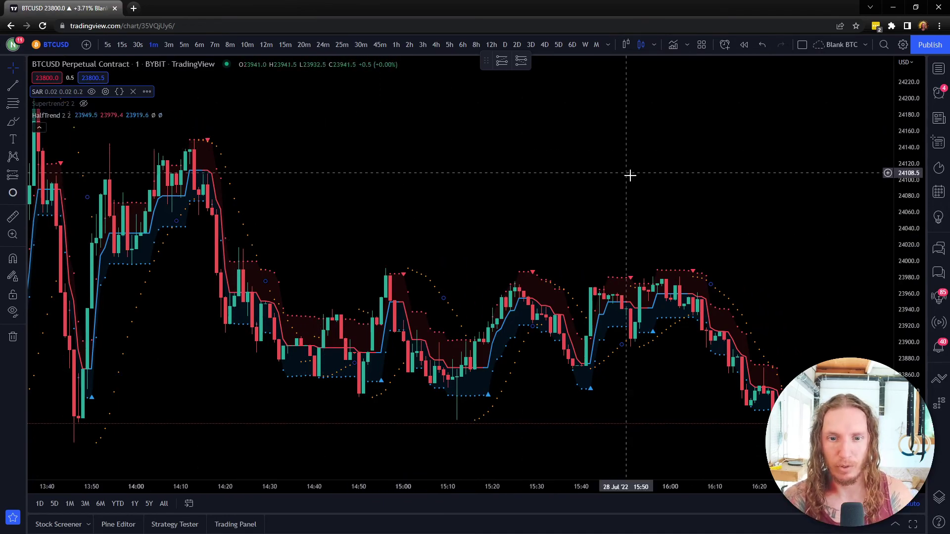
scroll(530, 227, "down", 1)
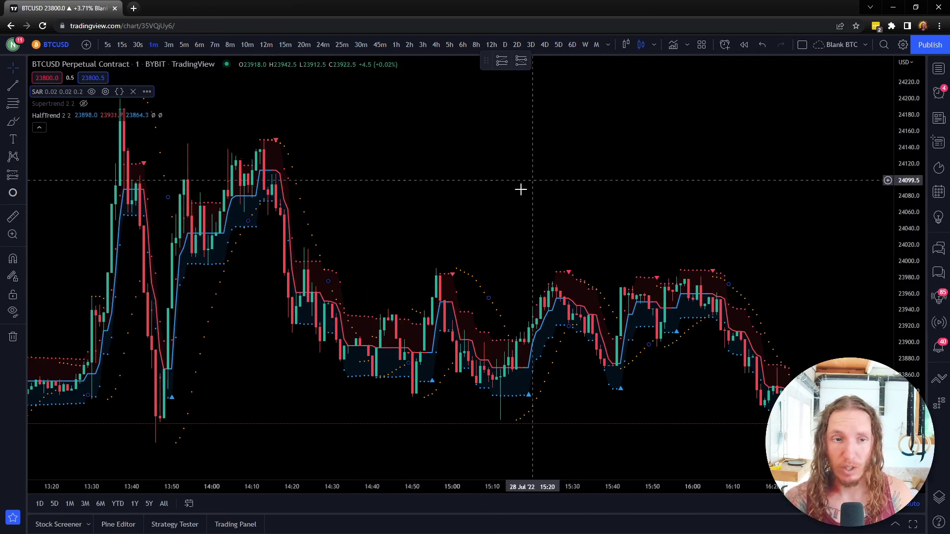
mouse_move(38, 121)
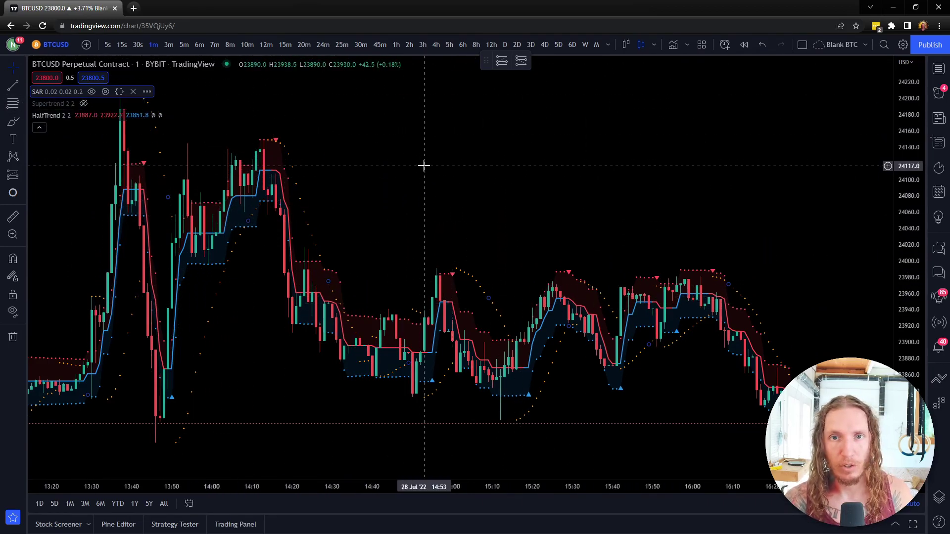